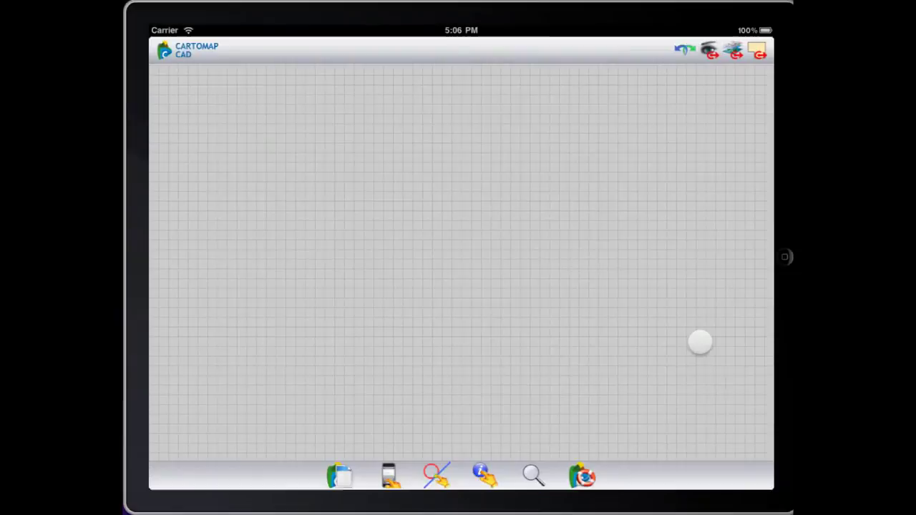
- Read mech-2b.dwg from the file list so its mechanical floor plan appears
click(339, 476)
click(406, 391)
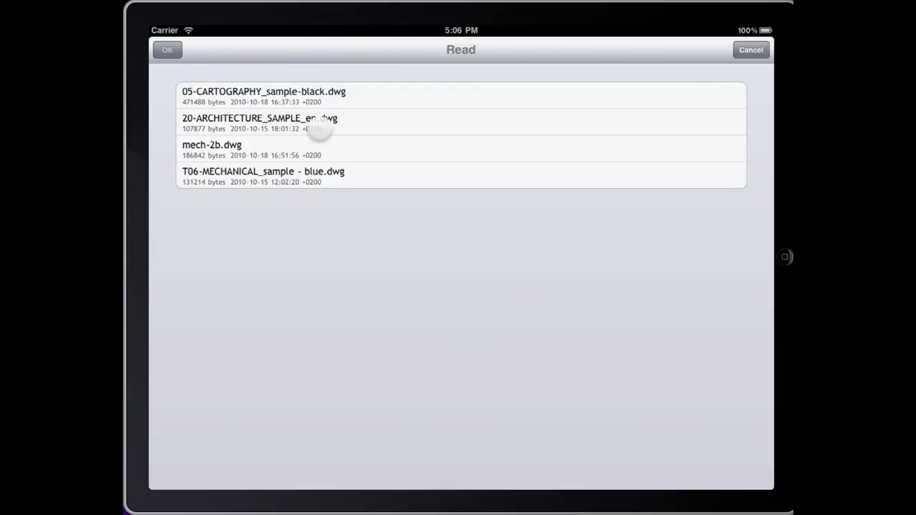
click(273, 143)
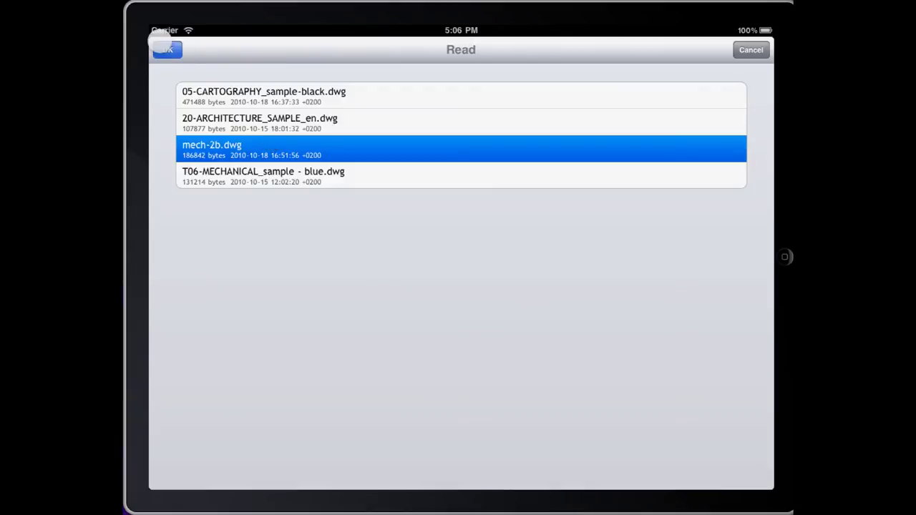
click(167, 49)
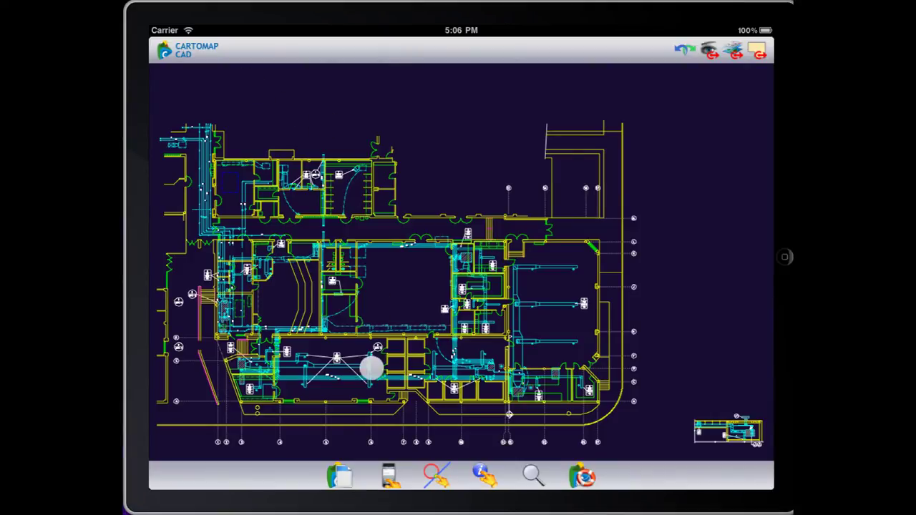
click(343, 473)
click(349, 430)
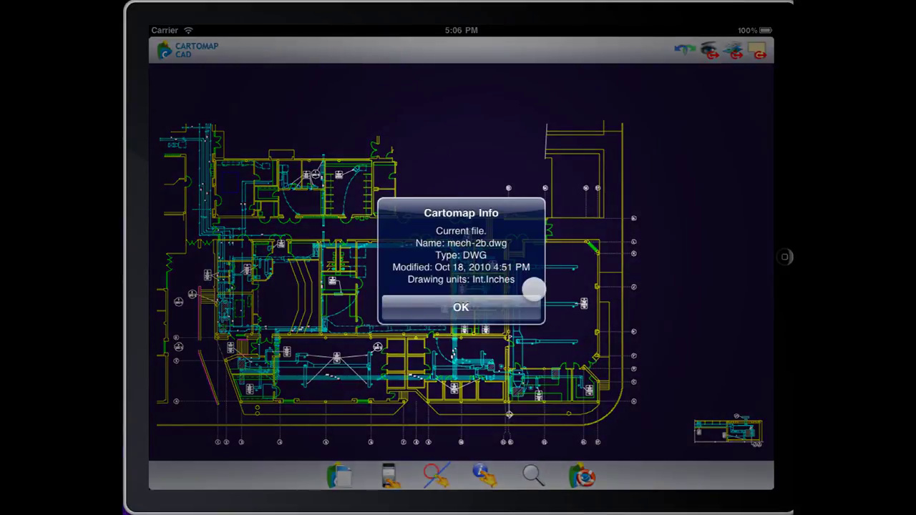
click(467, 307)
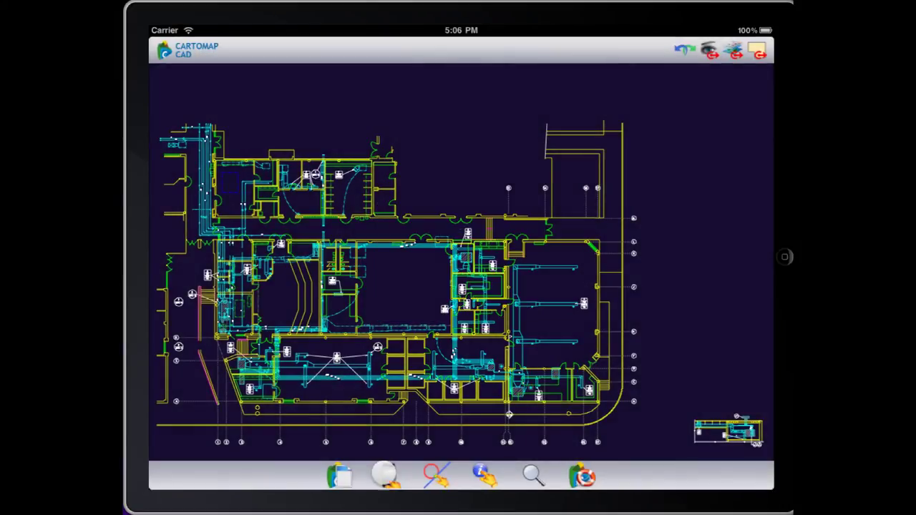
click(386, 474)
- Set horizontal angles to East, 360° decimal, counterclockwise at precision 3, and surface units to square yards
click(341, 434)
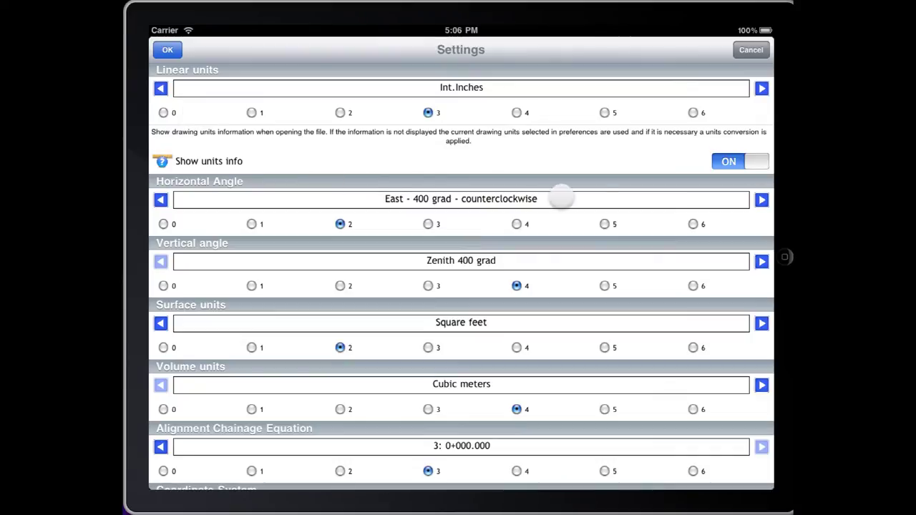
click(760, 200)
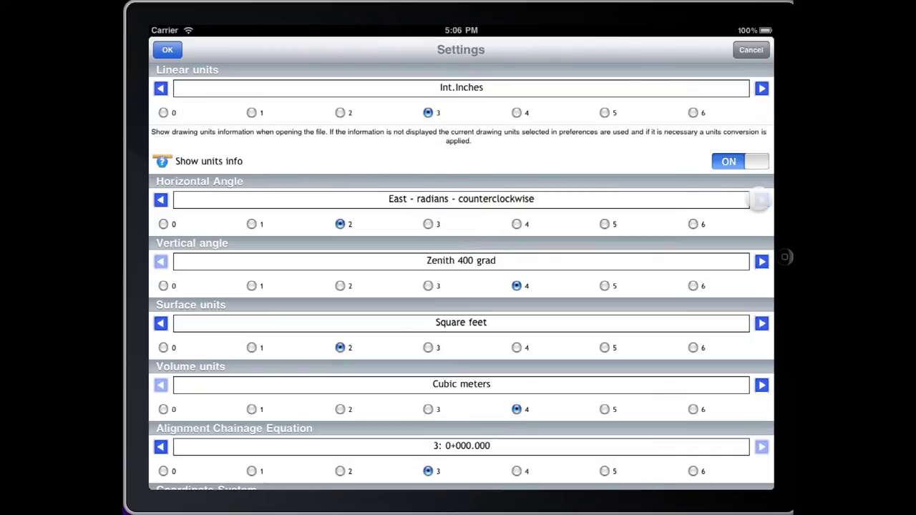
click(160, 200)
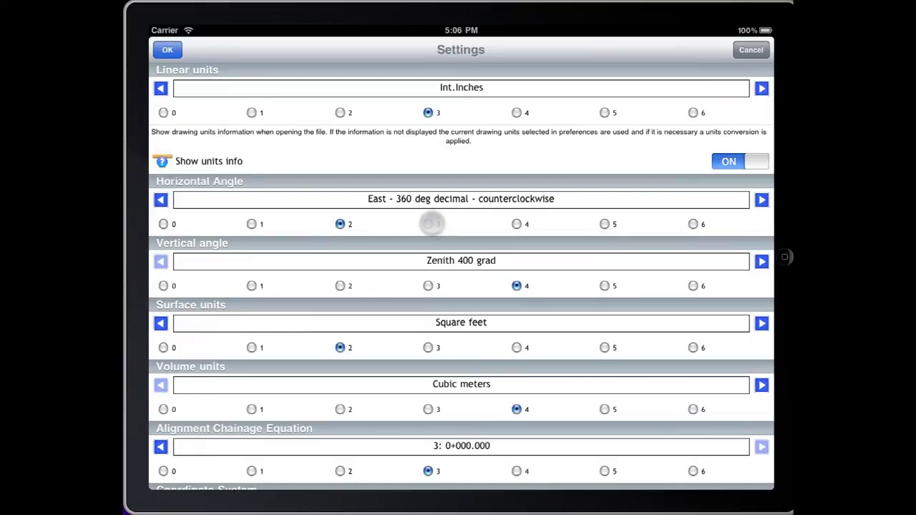
click(428, 224)
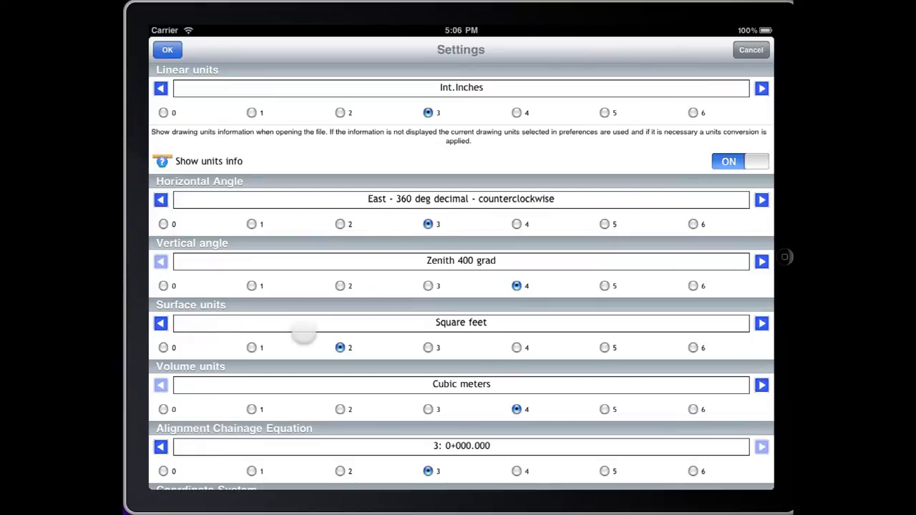
click(762, 324)
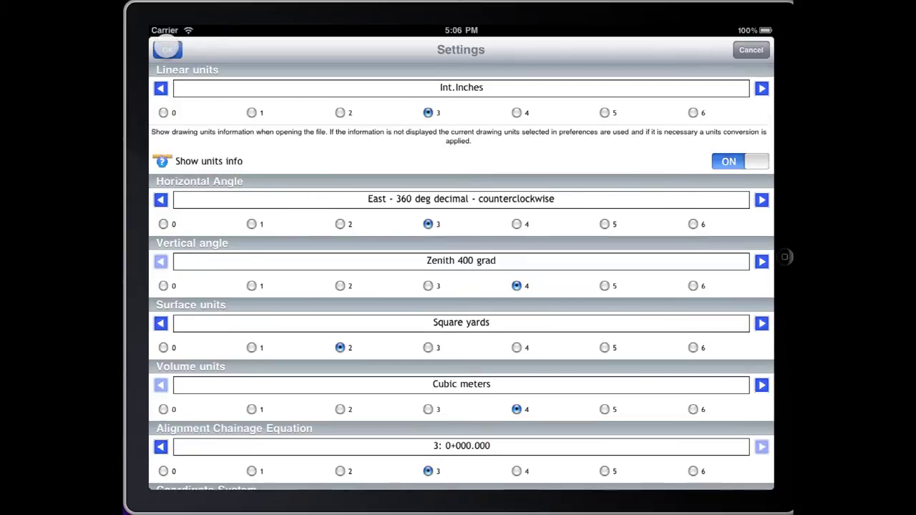
click(167, 50)
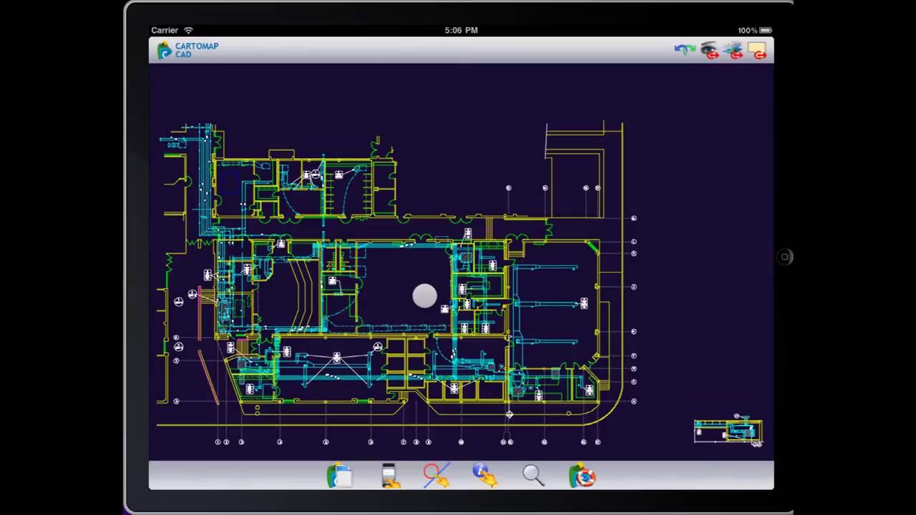
- Zoom into the lower-left stair area around the A 200 9X9 2S duct label
mouse_move(424, 297)
alt+mouse_down()
mouse_move(304, 341)
mouse_move(392, 288)
mouse_move(449, 232)
alt+mouse_up()
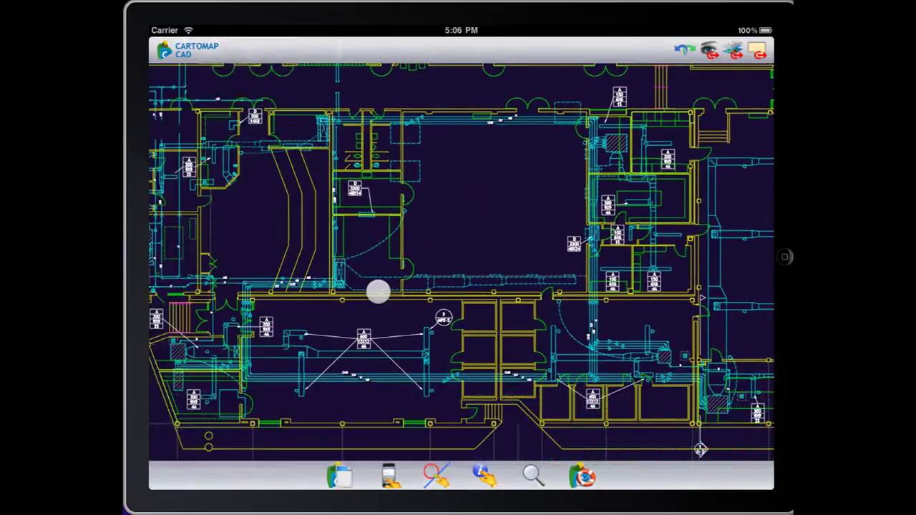
mouse_move(274, 344)
alt+mouse_down()
mouse_move(393, 242)
mouse_move(408, 249)
mouse_move(360, 229)
alt+mouse_up()
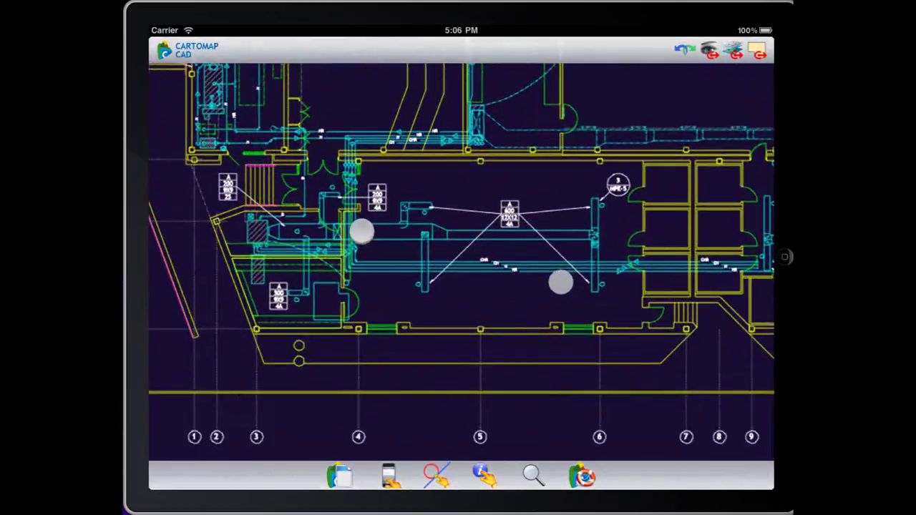
mouse_move(279, 207)
alt+mouse_down()
mouse_move(264, 194)
mouse_move(420, 245)
mouse_move(329, 221)
alt+mouse_up()
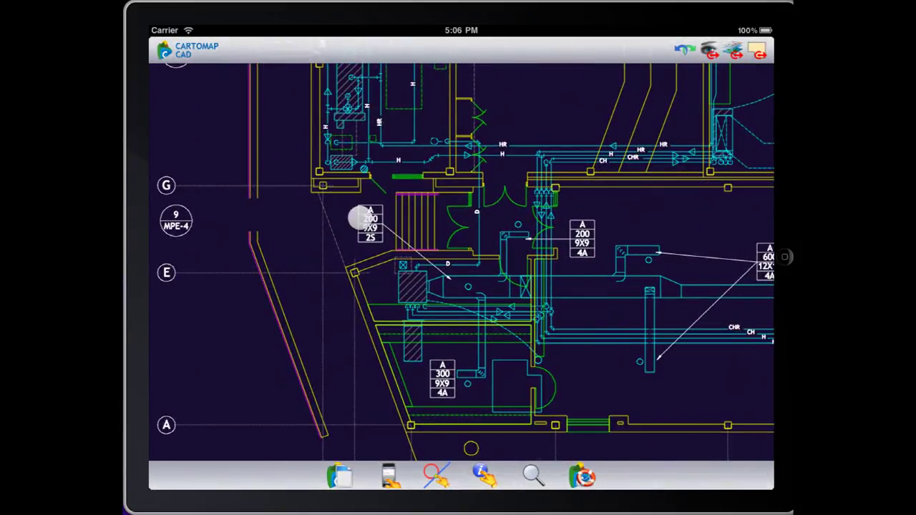
mouse_move(421, 235)
alt+mouse_down()
mouse_move(327, 211)
mouse_move(375, 243)
mouse_move(472, 282)
mouse_move(489, 266)
mouse_move(458, 258)
alt+mouse_up()
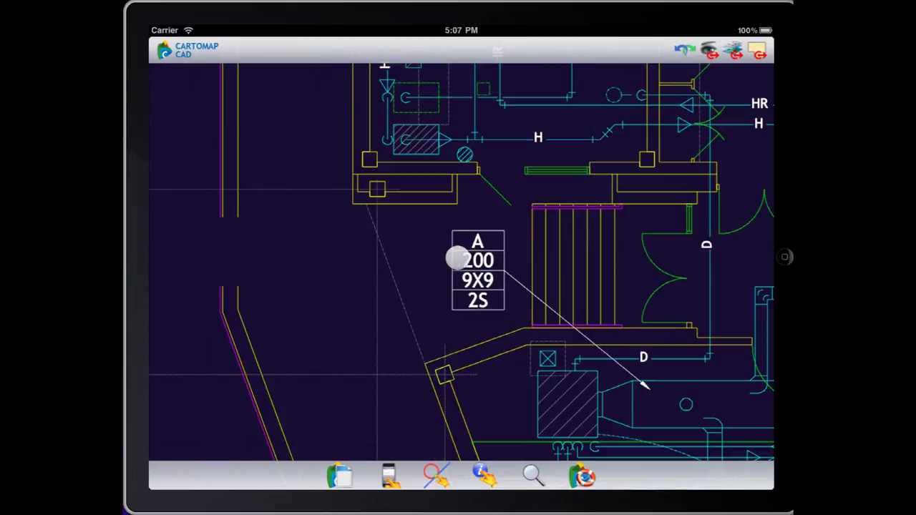
- Query the first S-GRID intersection above the stair: X 442.444, Y 770.576, Z 0.000
click(484, 474)
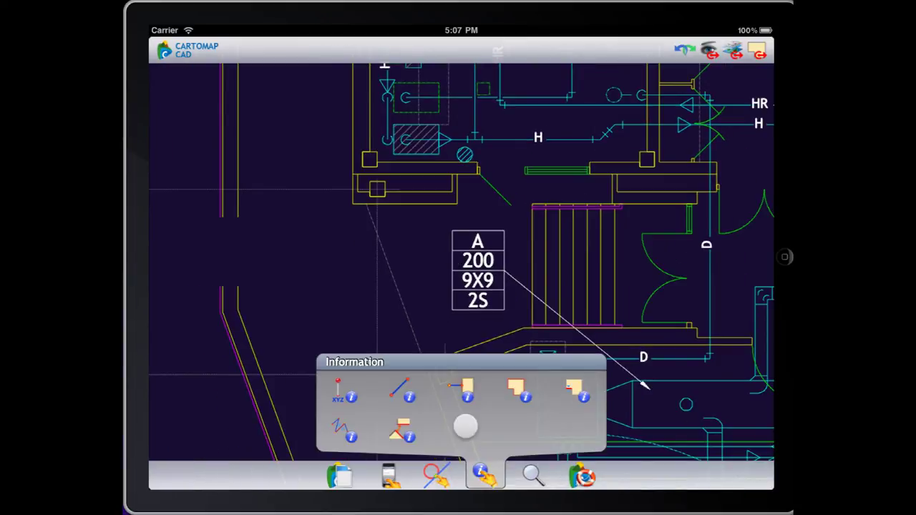
click(343, 391)
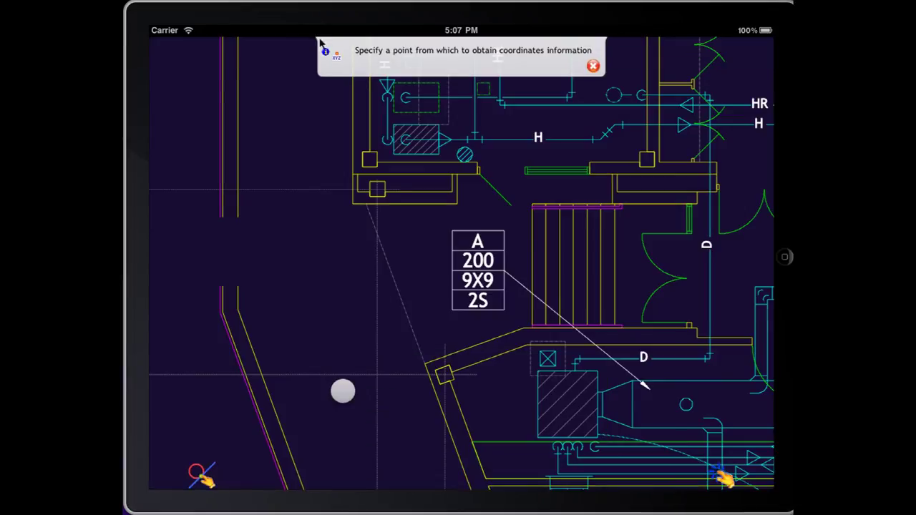
click(721, 475)
mouse_move(721, 475)
mouse_down()
mouse_move(651, 390)
mouse_move(598, 274)
mouse_move(378, 192)
mouse_up()
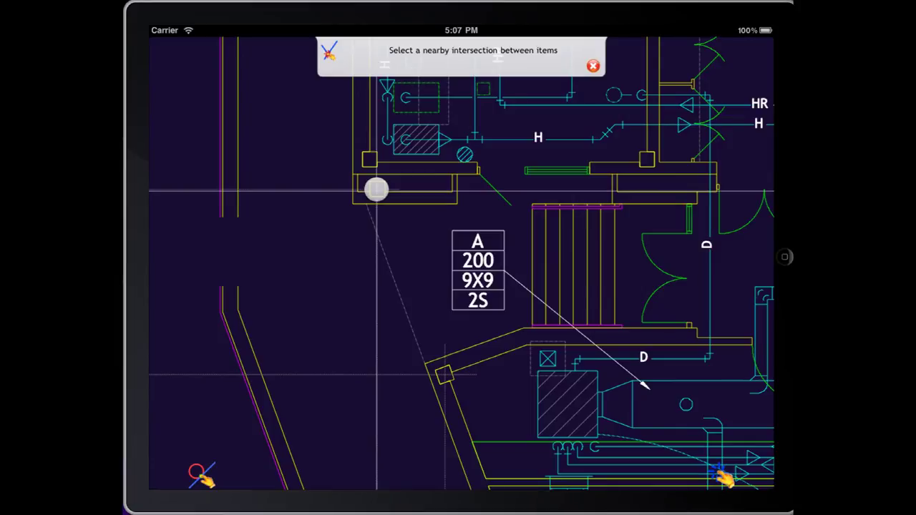
click(376, 189)
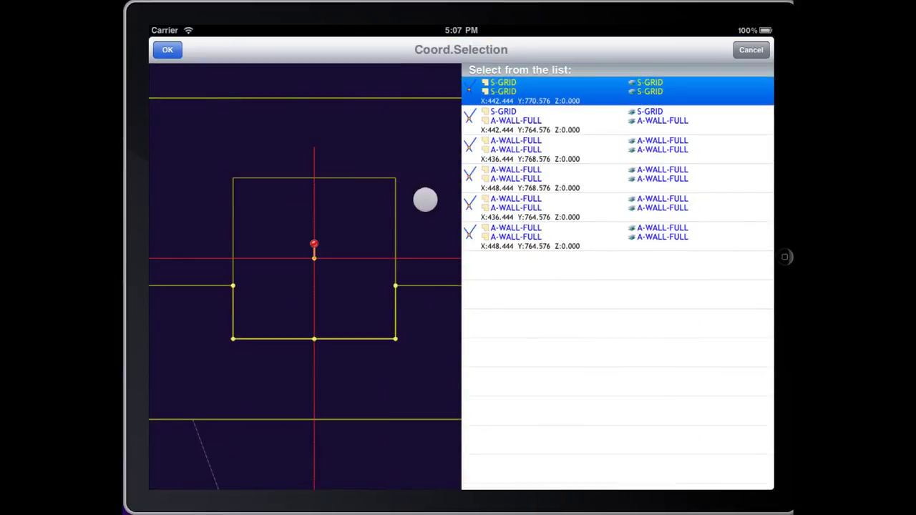
click(528, 117)
click(530, 87)
click(167, 50)
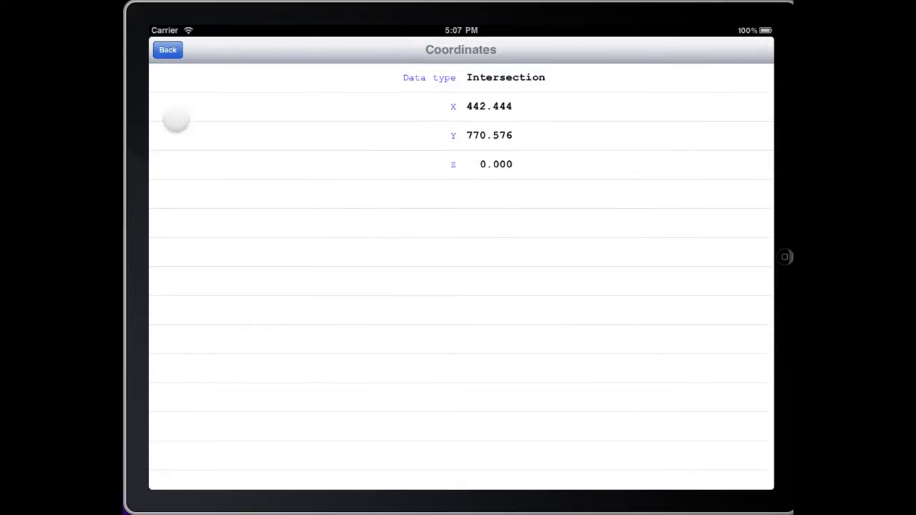
click(167, 51)
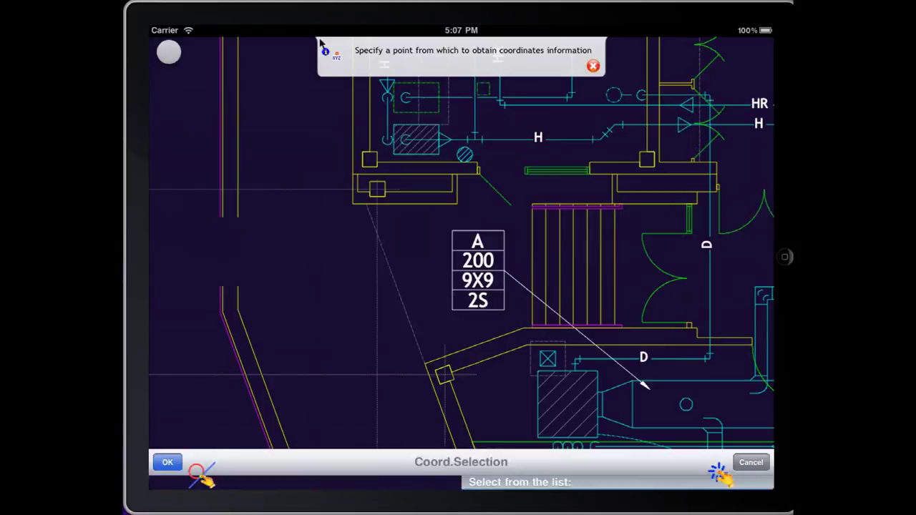
click(593, 65)
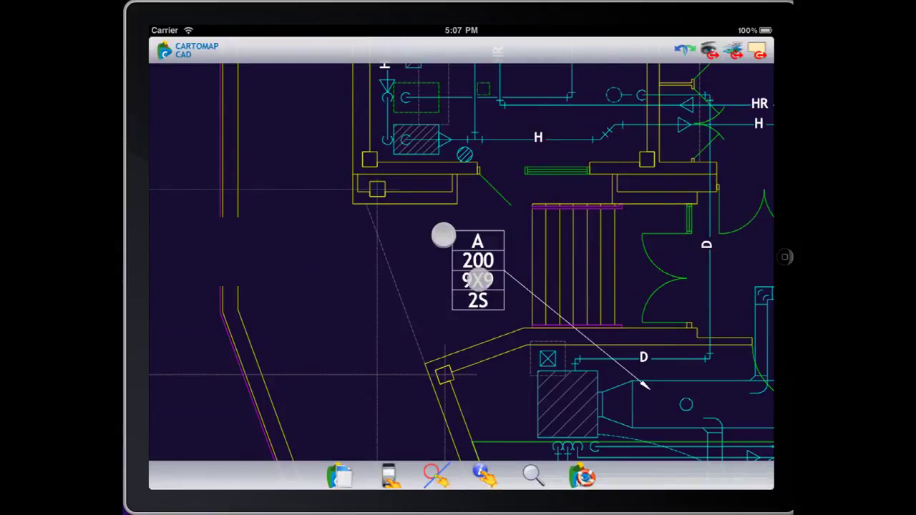
- Measure between two endpoint-snapped corners of the yellow outline: 84.000 at azimuth 0.000
mouse_move(443, 236)
mouse_down()
mouse_move(448, 282)
mouse_move(417, 290)
mouse_up()
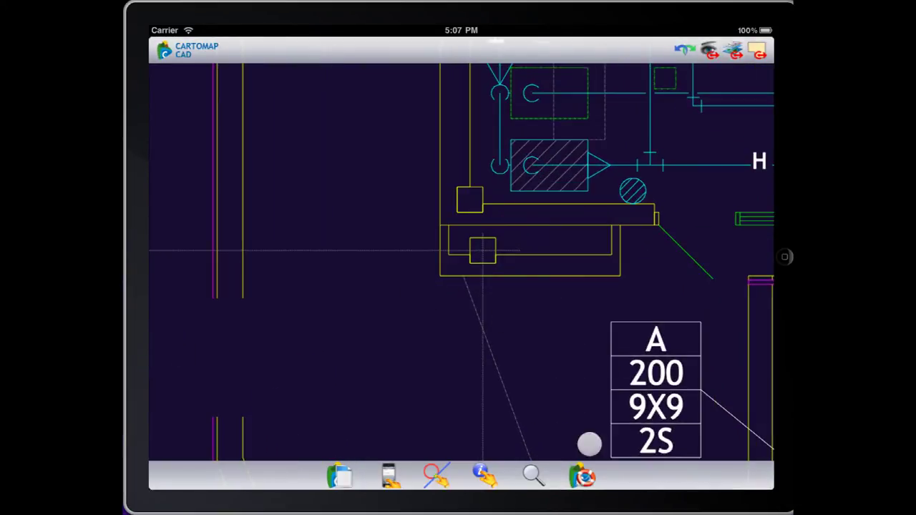
click(485, 474)
click(399, 395)
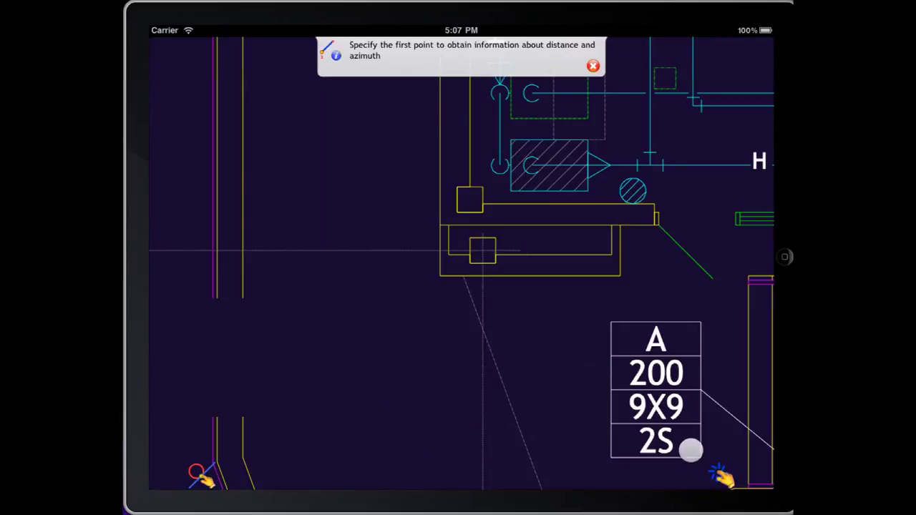
click(718, 474)
click(617, 397)
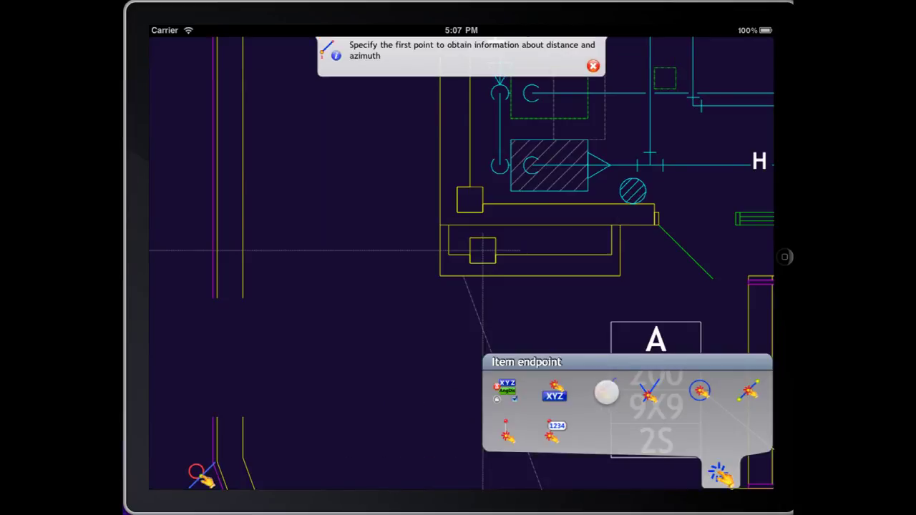
click(456, 276)
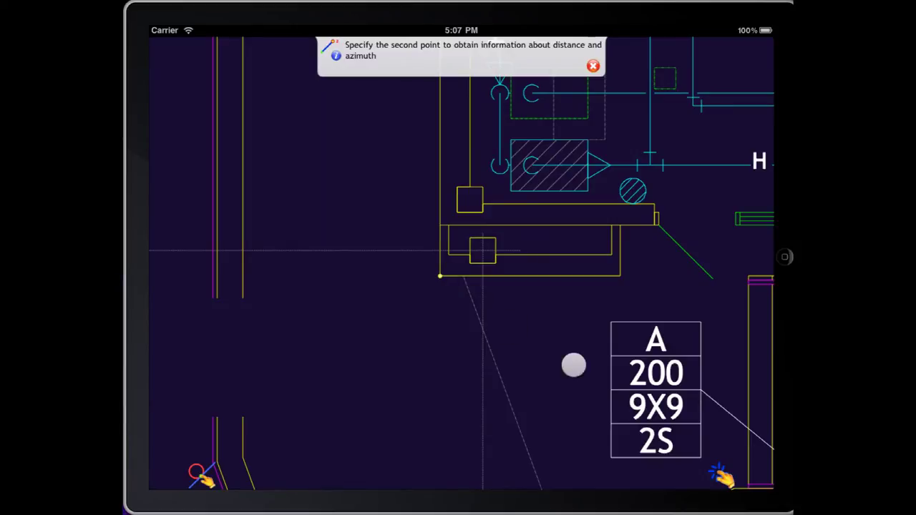
click(721, 474)
mouse_move(721, 474)
mouse_down()
mouse_move(610, 392)
mouse_move(625, 285)
mouse_up()
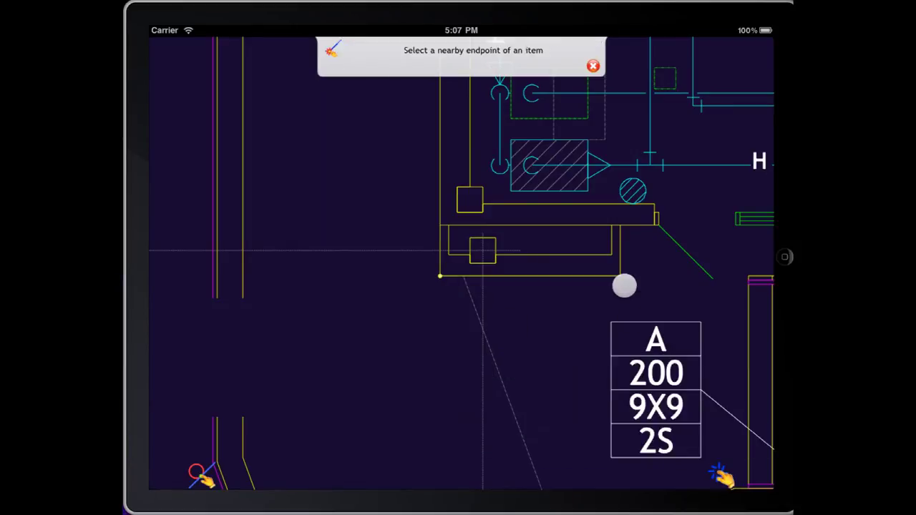
click(622, 277)
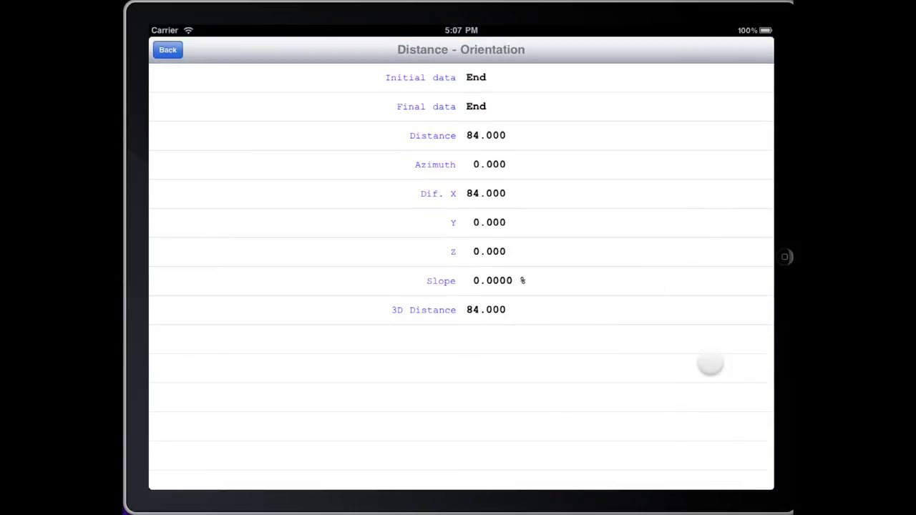
click(170, 50)
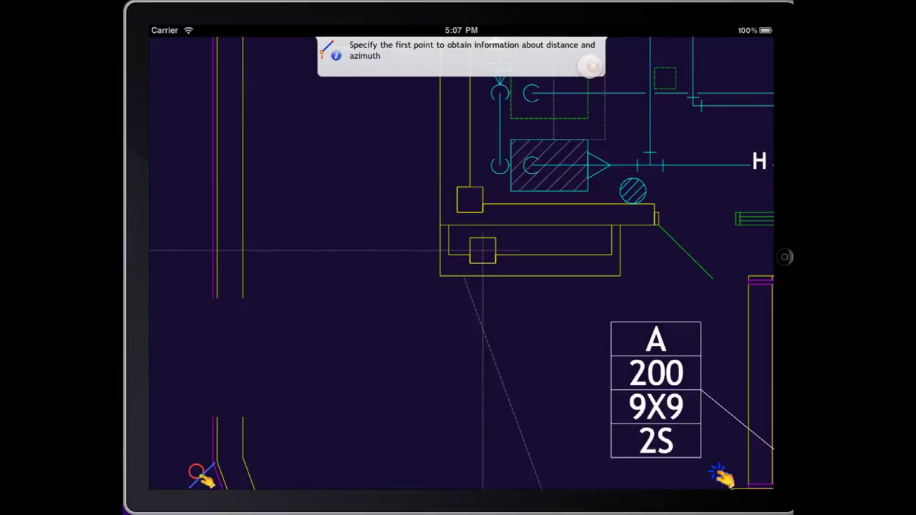
- Measure the distance from a point to the yellow curved polyline: 116.195
click(593, 65)
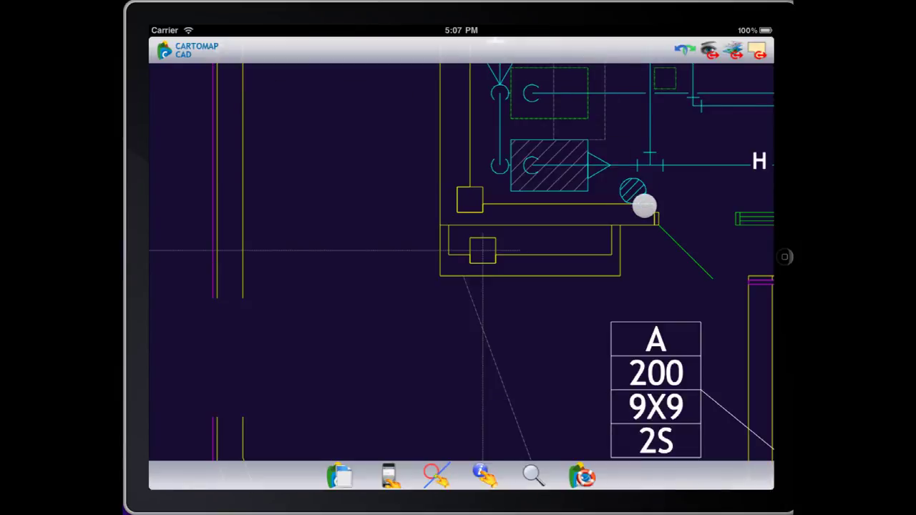
alt+drag(644, 206, 532, 239)
mouse_move(584, 199)
alt+mouse_down()
mouse_move(574, 234)
mouse_move(534, 233)
alt+mouse_up()
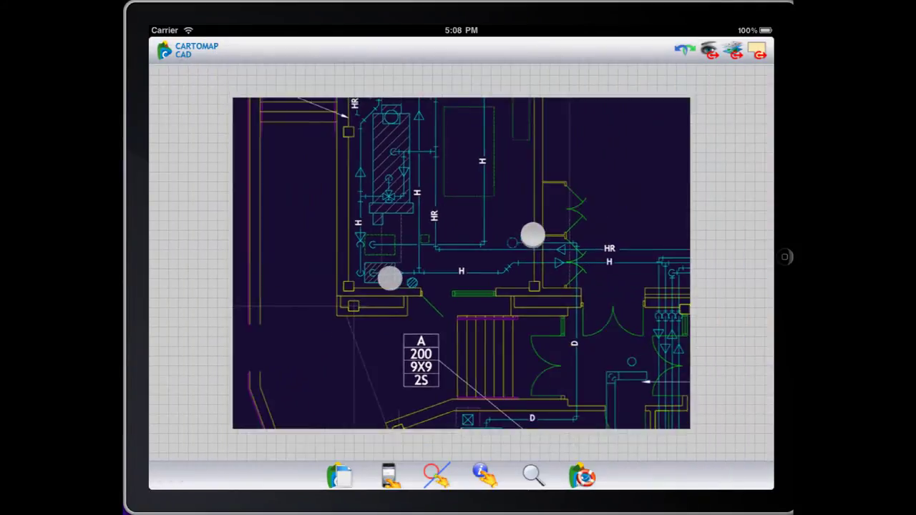
mouse_move(570, 199)
alt+mouse_down()
mouse_move(394, 276)
mouse_move(370, 299)
alt+mouse_up()
alt+shift+drag(486, 212, 454, 244)
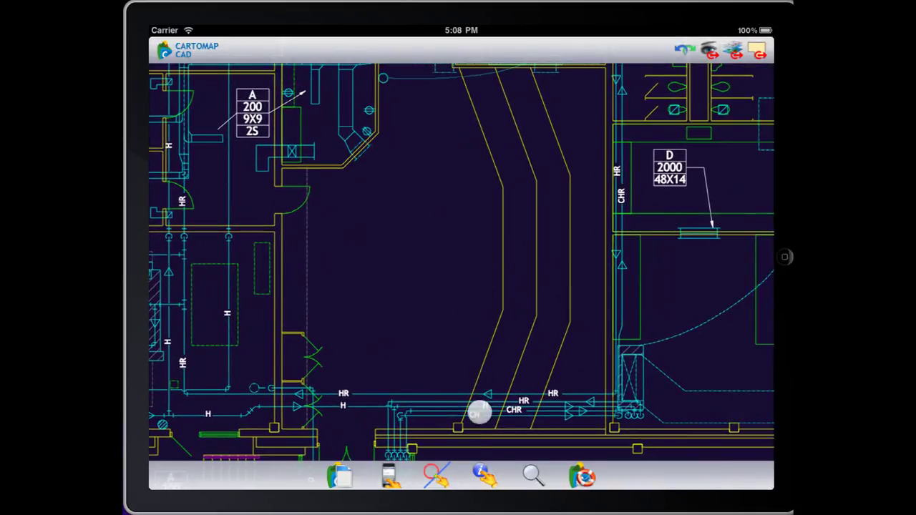
click(484, 475)
drag(491, 459, 467, 391)
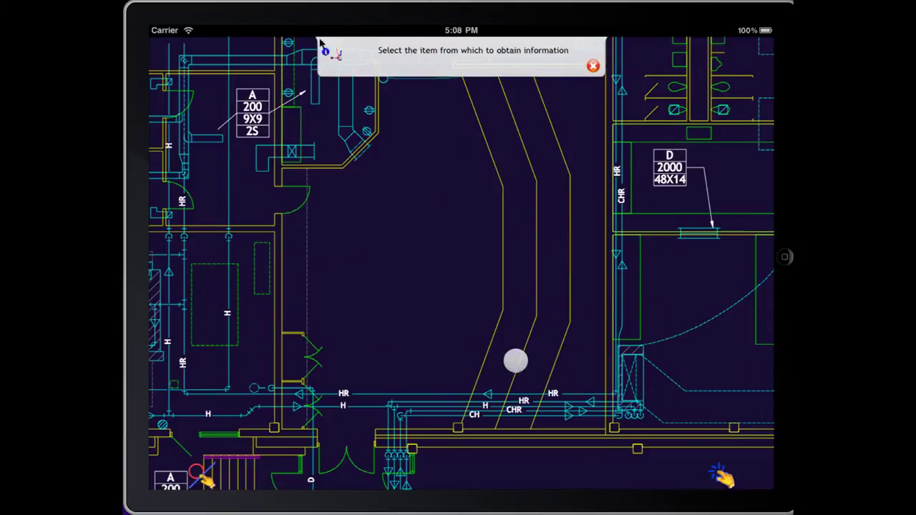
click(501, 235)
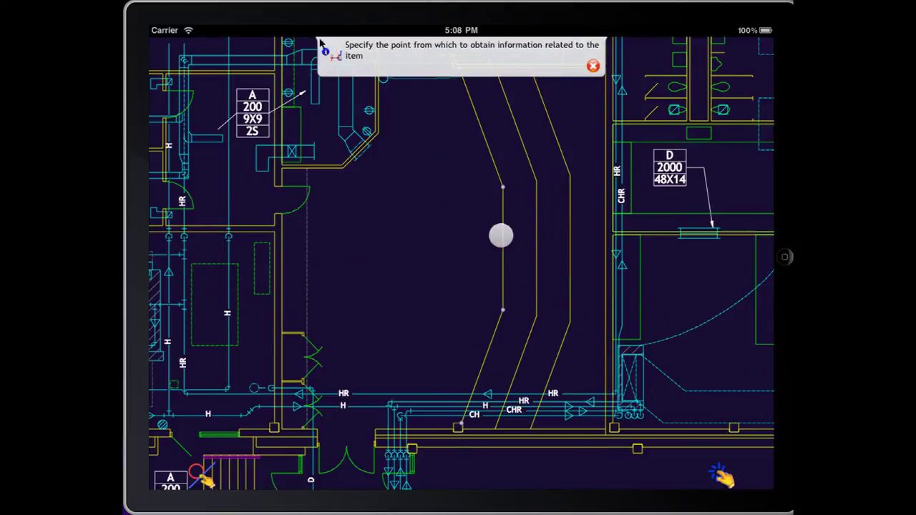
mouse_move(426, 242)
mouse_down()
mouse_move(415, 180)
mouse_move(389, 165)
mouse_move(419, 199)
mouse_move(420, 242)
mouse_move(403, 323)
mouse_move(392, 332)
mouse_move(419, 272)
mouse_move(403, 322)
mouse_up()
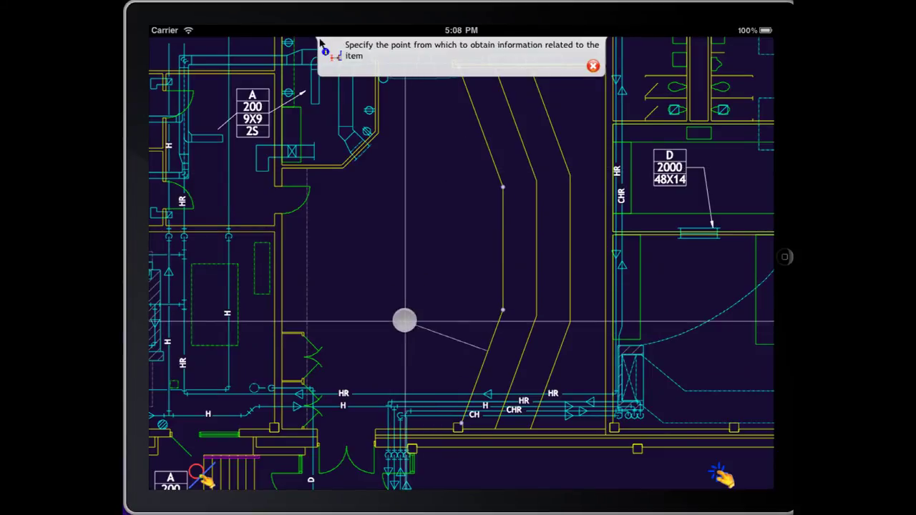
click(404, 321)
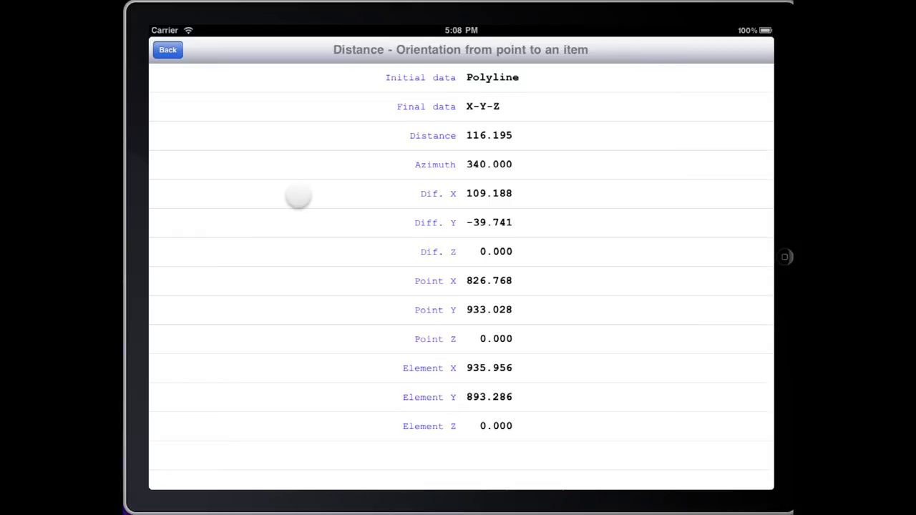
click(167, 50)
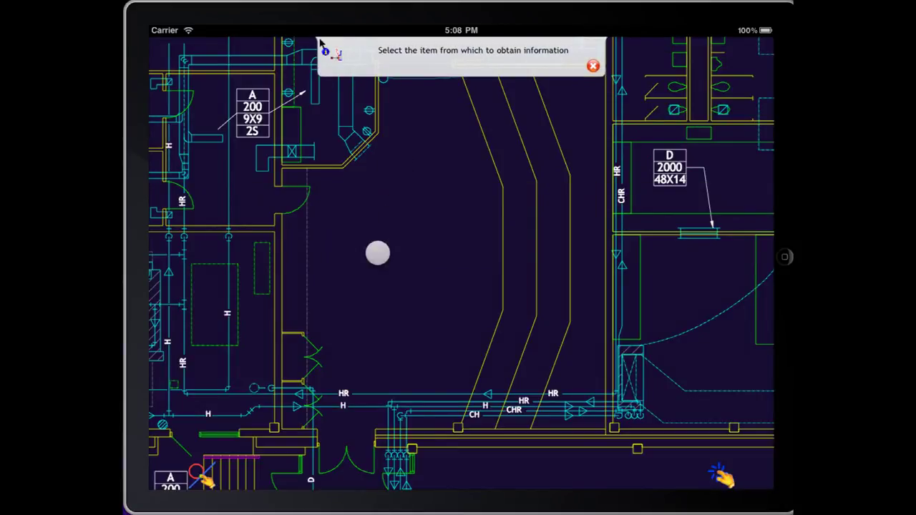
- Measure the distance from a point to the vertical wall line: 253.889 at azimuth 180.000
click(309, 261)
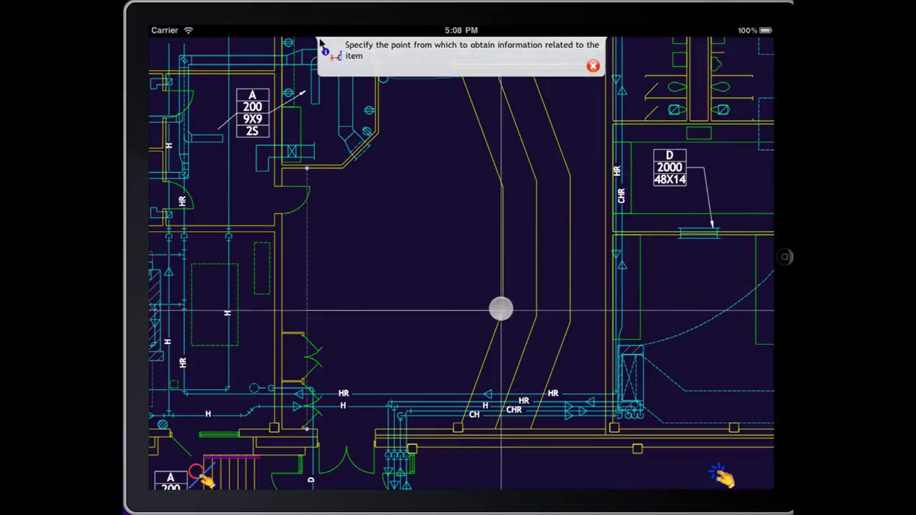
click(501, 310)
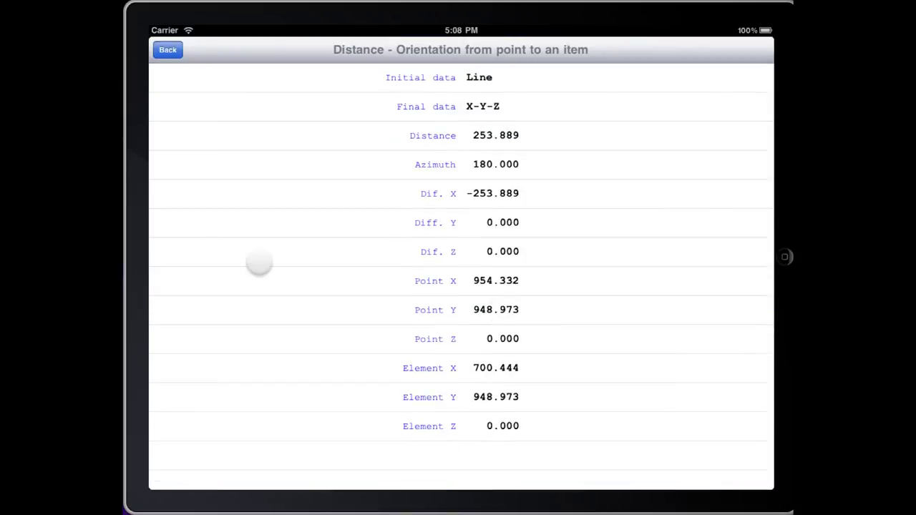
click(168, 50)
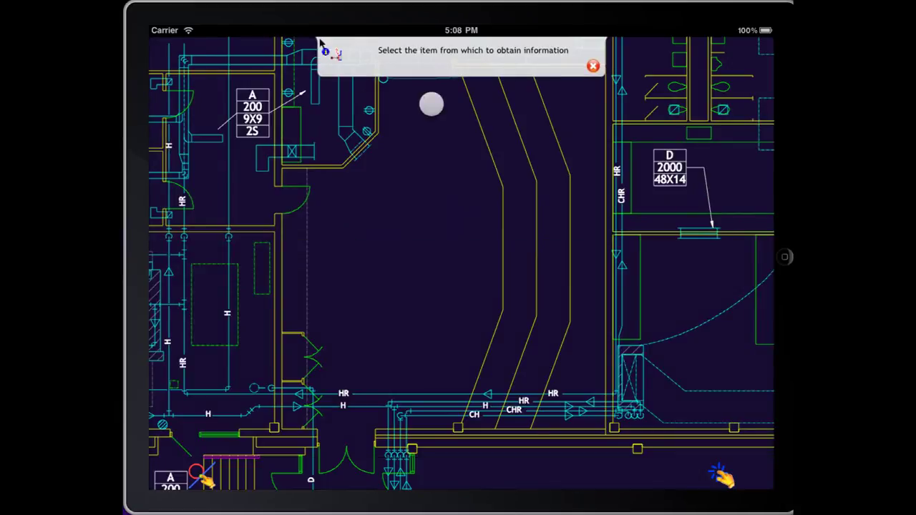
- Zoom in around the D 500 14X8 duct tag
click(593, 67)
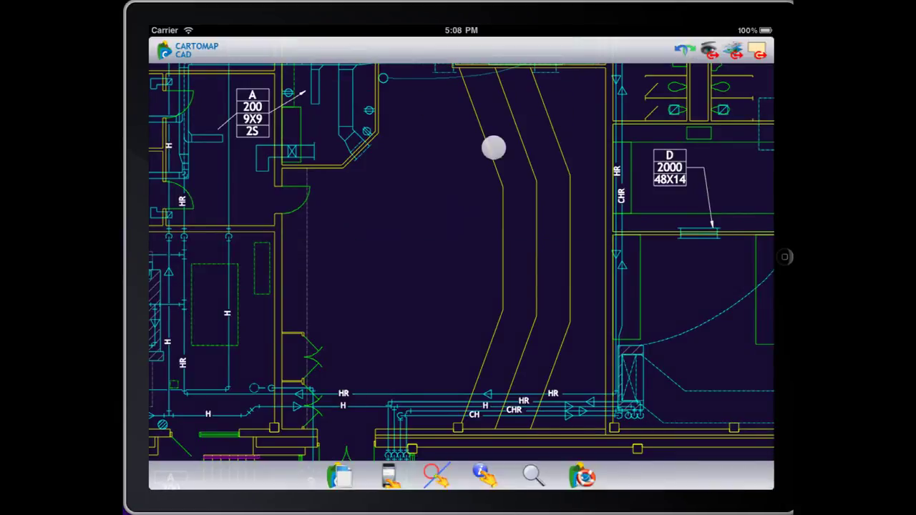
mouse_move(371, 153)
mouse_down()
mouse_move(434, 266)
mouse_move(481, 317)
mouse_up()
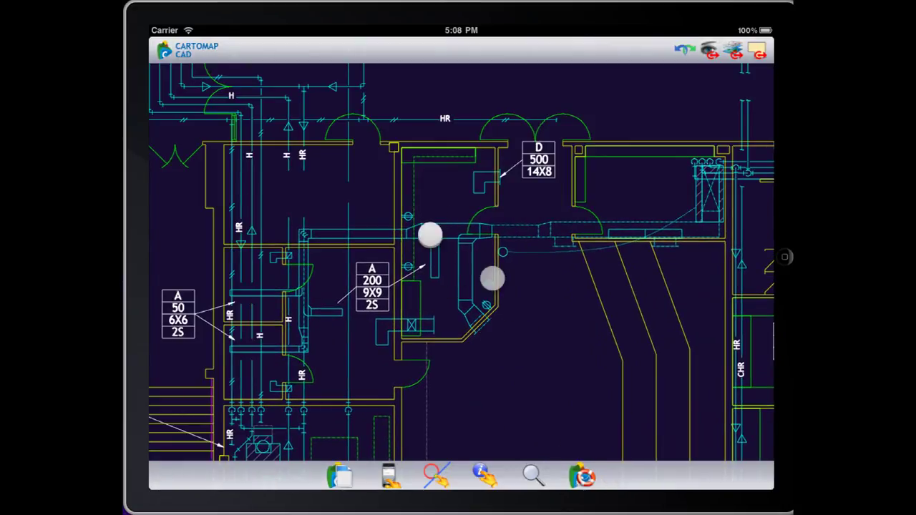
alt+drag(429, 231, 416, 229)
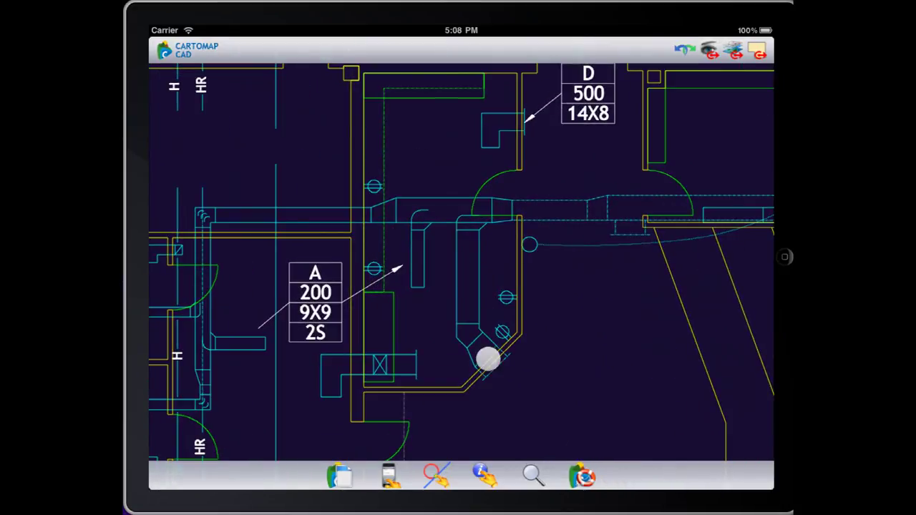
- Query the A-FURN-FREE entity's information: surface 5884.27, length 458.000
click(484, 476)
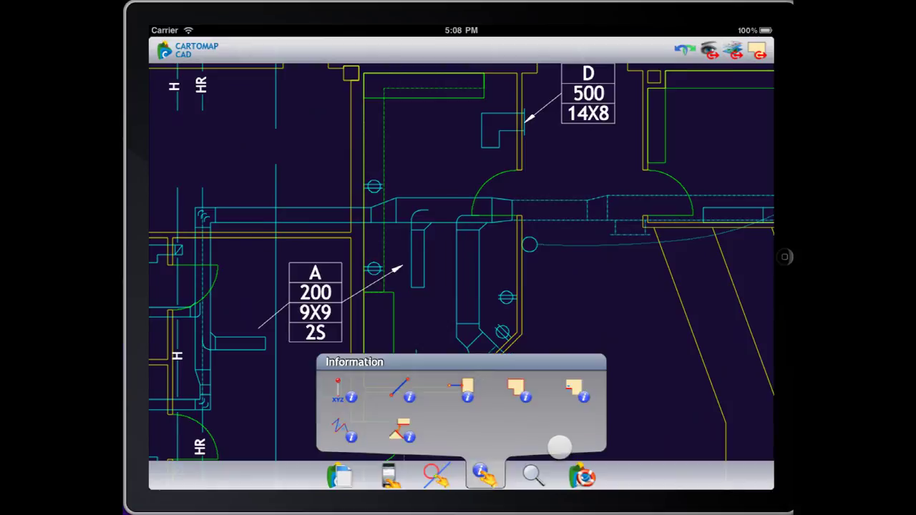
click(516, 389)
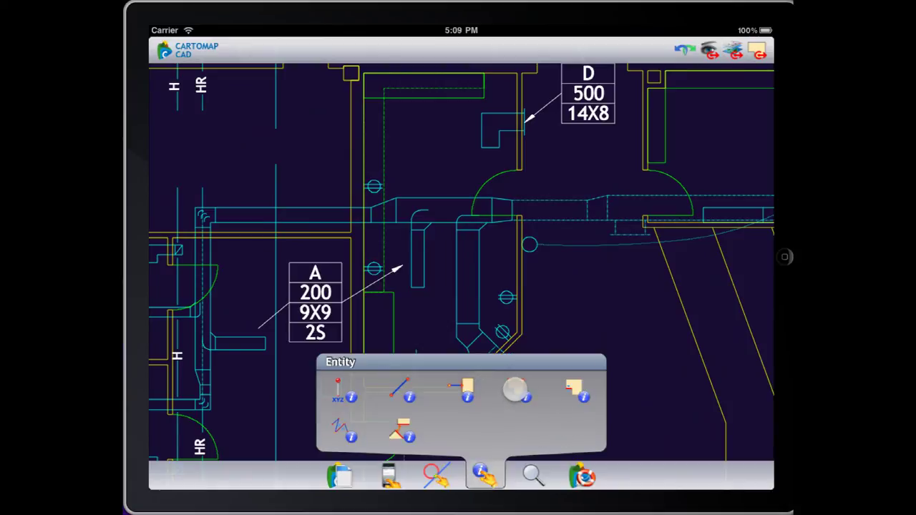
click(515, 390)
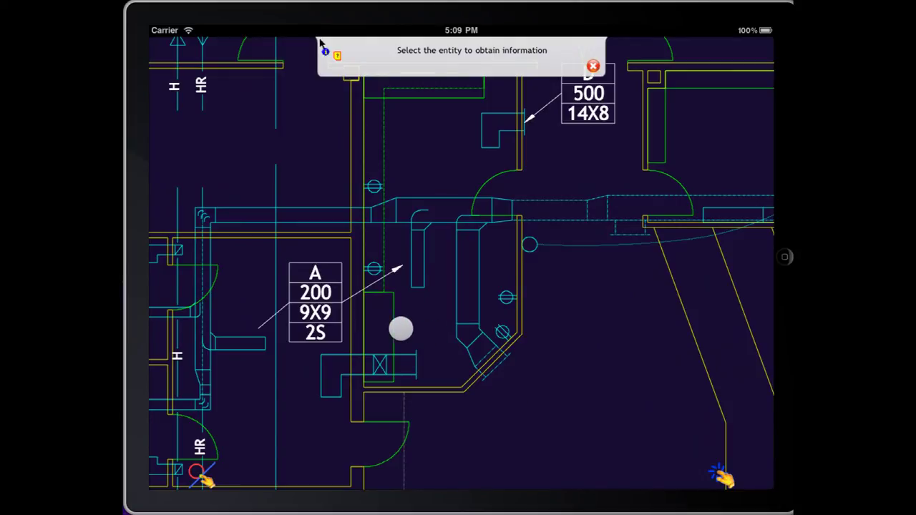
click(395, 321)
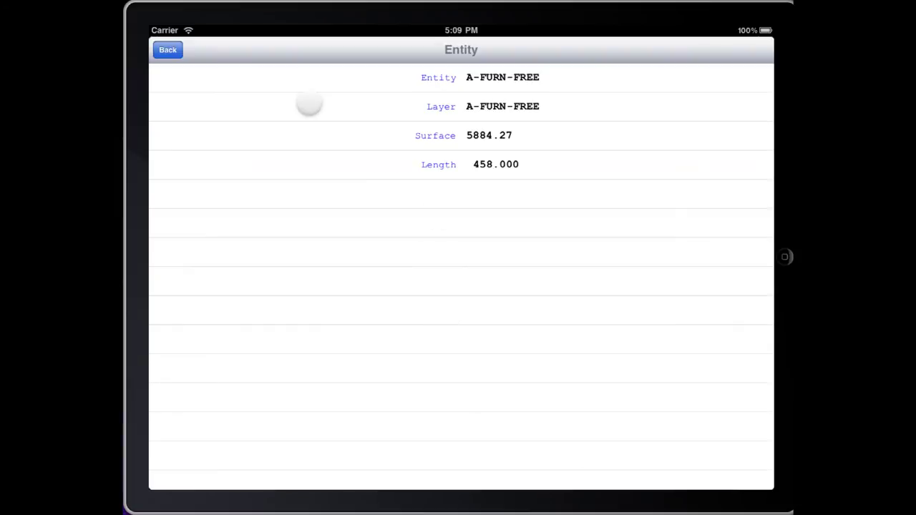
click(167, 57)
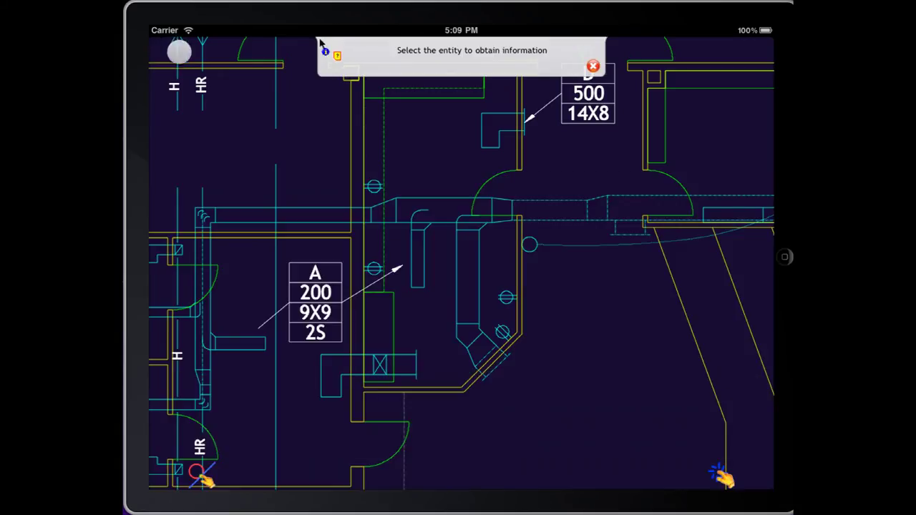
click(593, 67)
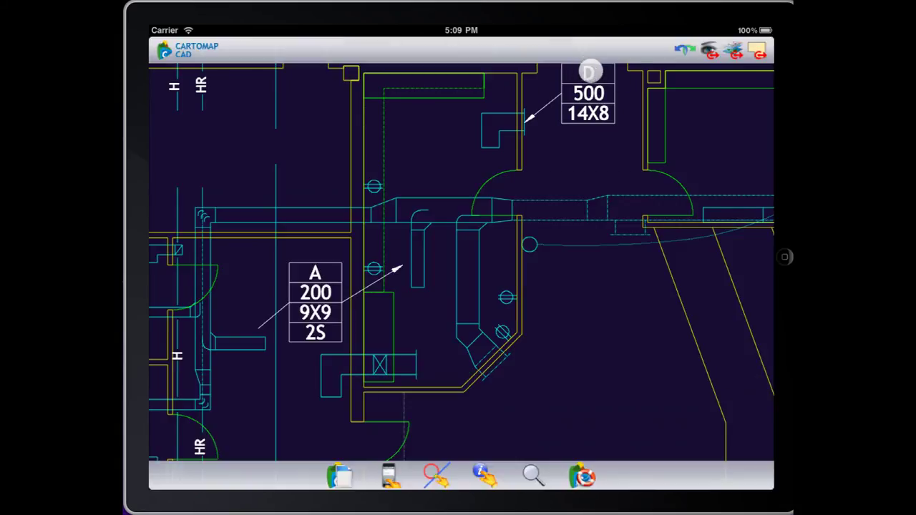
- Preview only the A-FURN-FREE layer's furniture from the Entities list, then return to the full plan
click(757, 49)
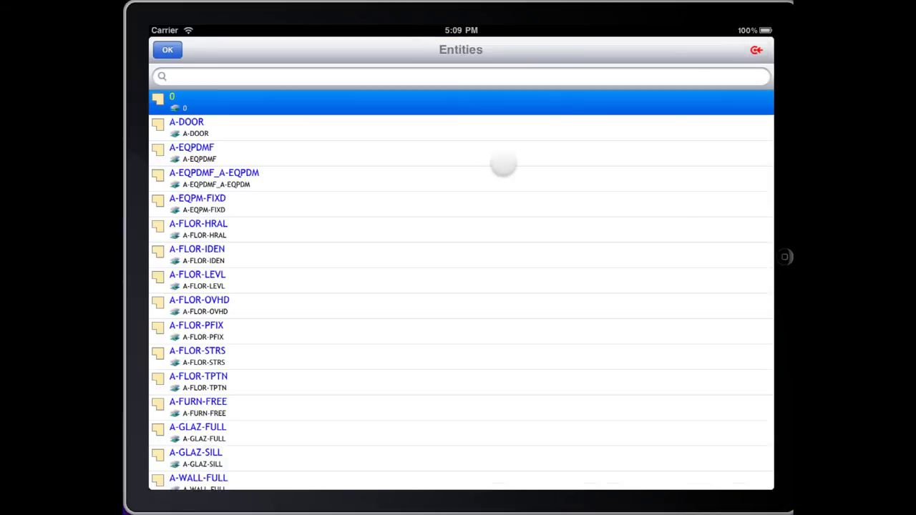
drag(437, 323, 437, 275)
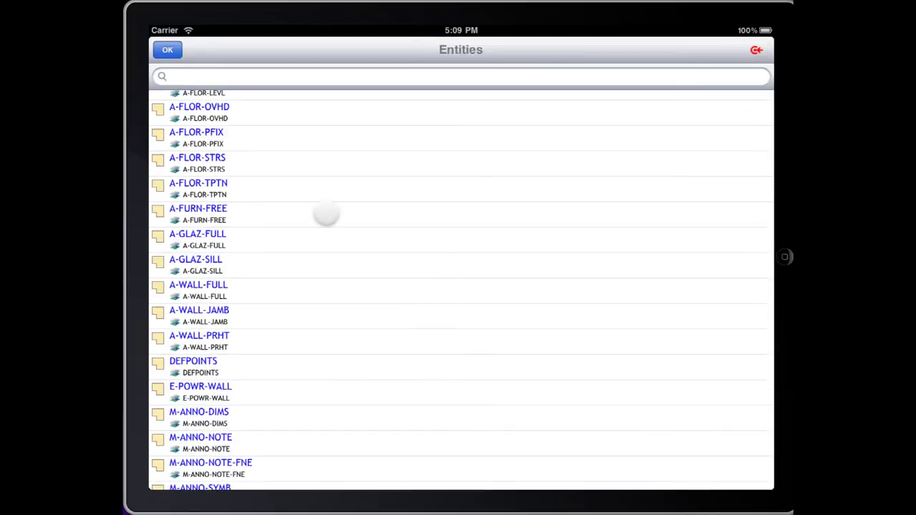
click(275, 211)
click(757, 50)
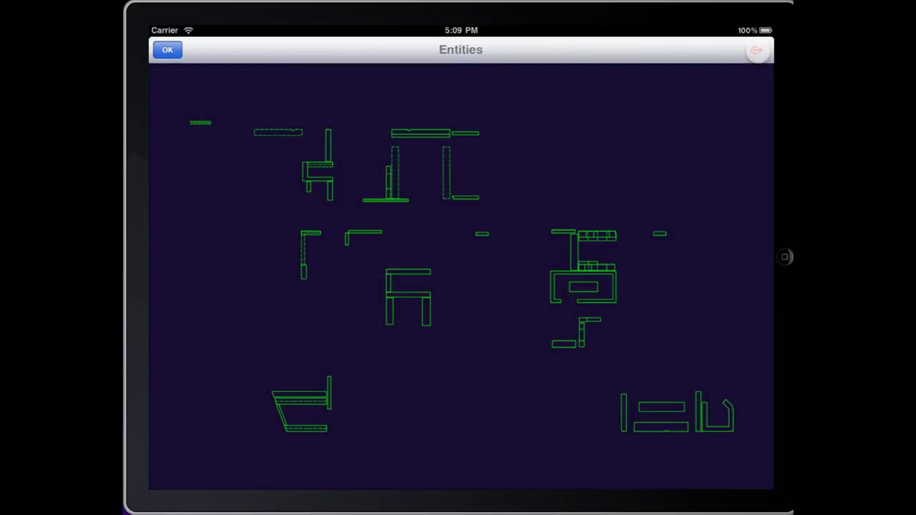
click(757, 50)
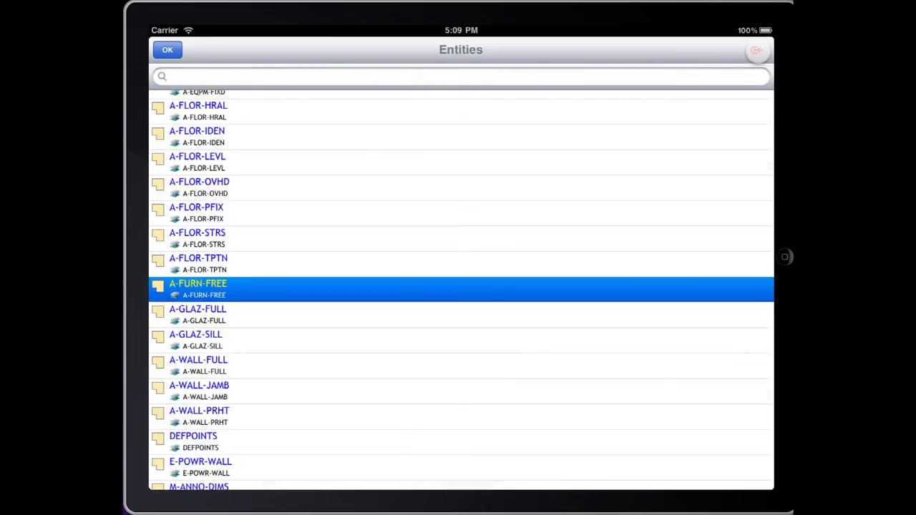
click(168, 49)
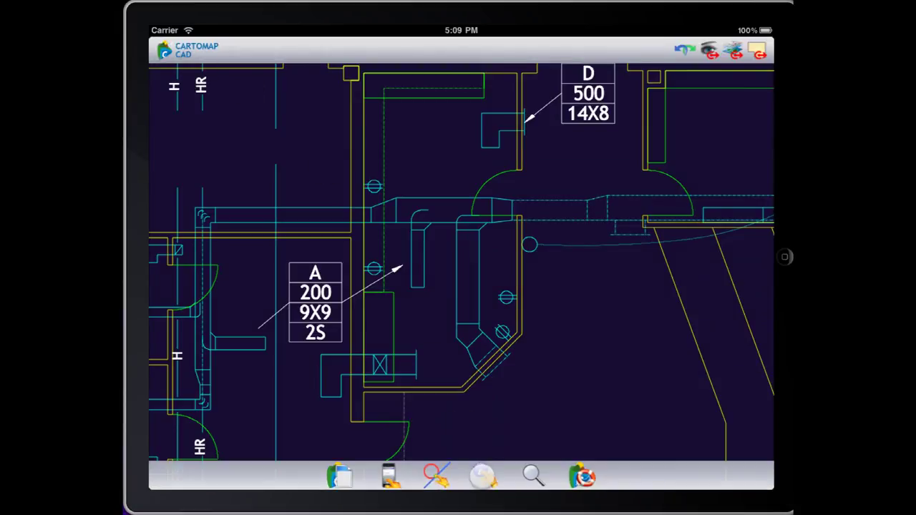
- Display the Line properties of a duct line with the Item query
click(482, 476)
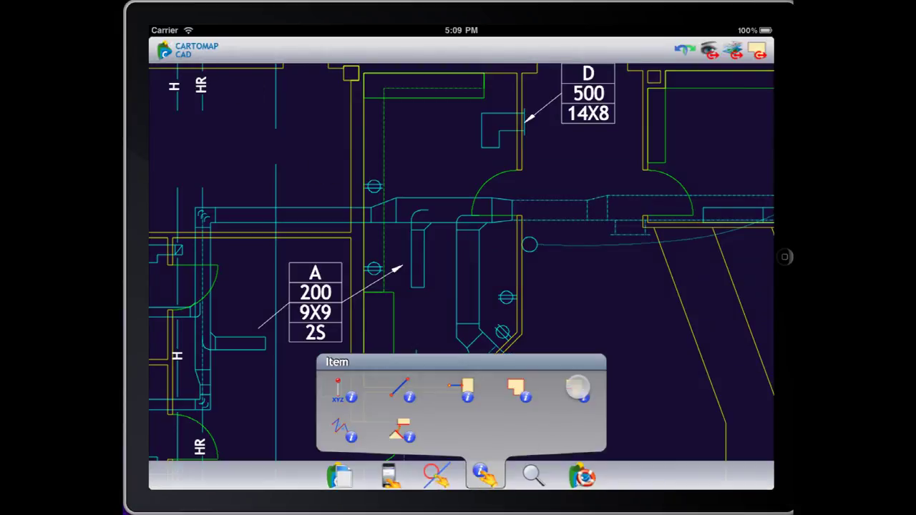
click(577, 387)
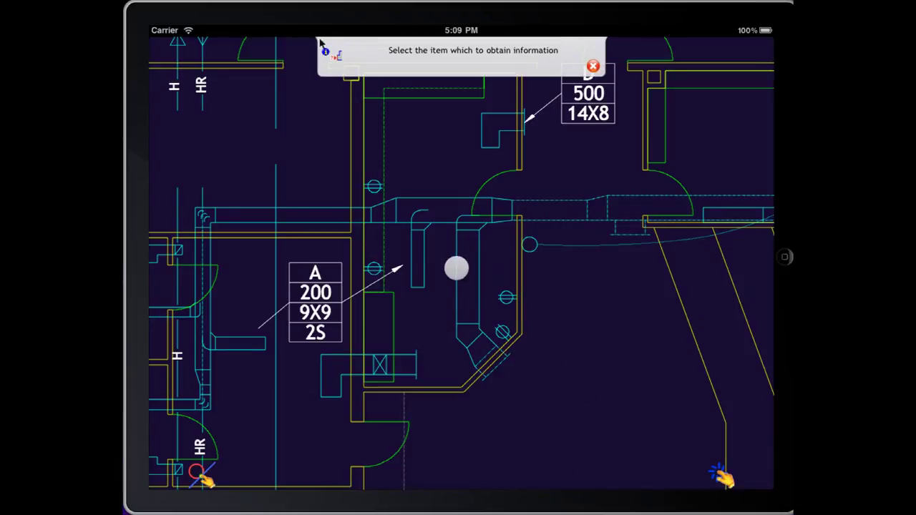
click(456, 272)
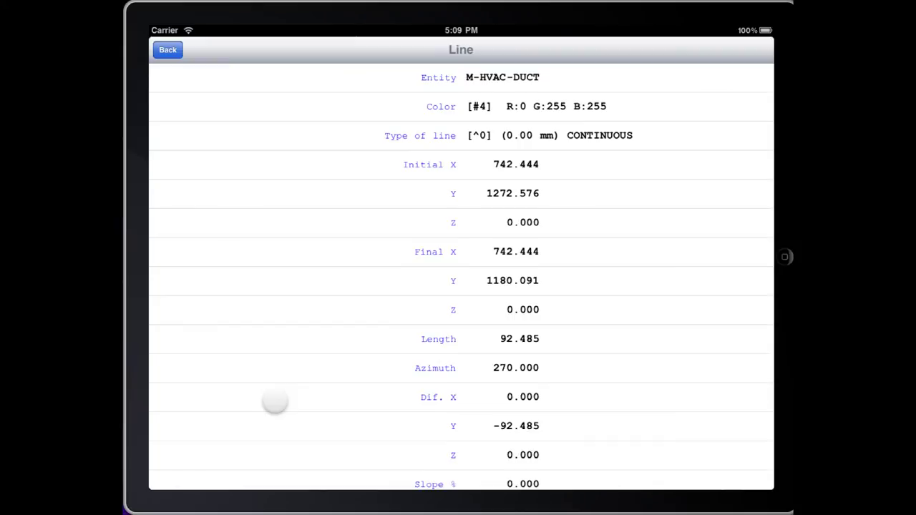
mouse_move(275, 400)
mouse_down()
mouse_move(276, 272)
mouse_move(279, 350)
mouse_up()
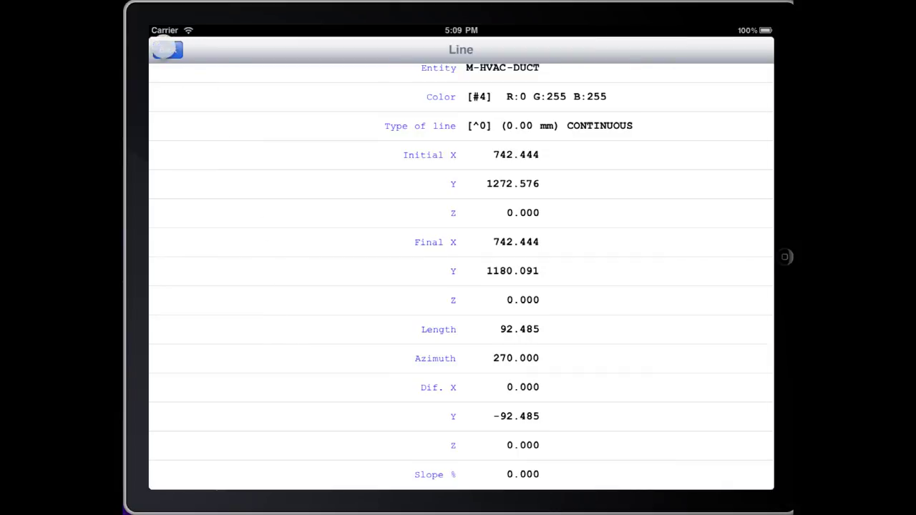
click(167, 50)
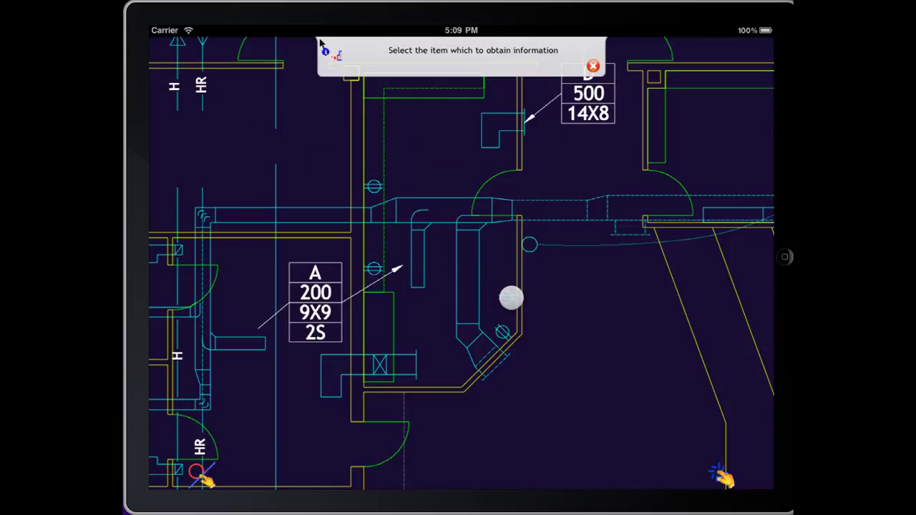
- Show the POWR1 symbol on E-POWR-WALL: X 790.444, Y 1211.118, orientation 180.000
click(507, 296)
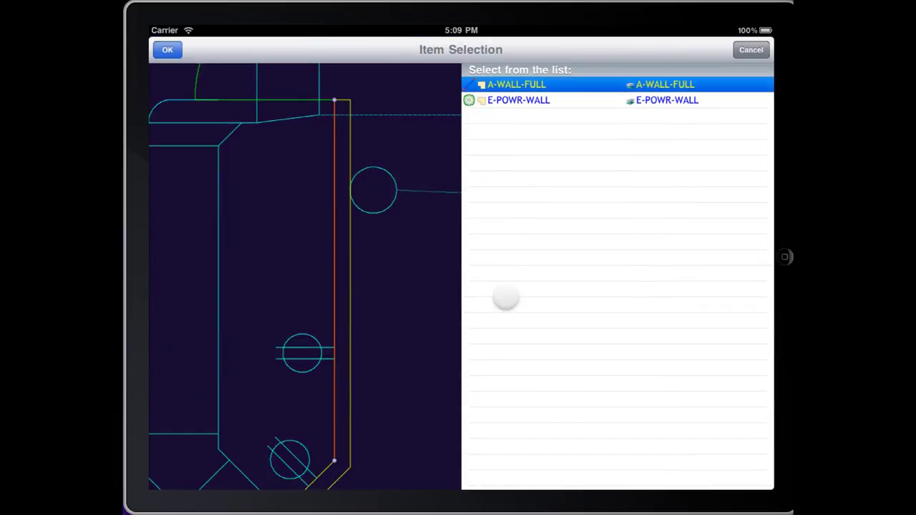
click(530, 85)
click(531, 100)
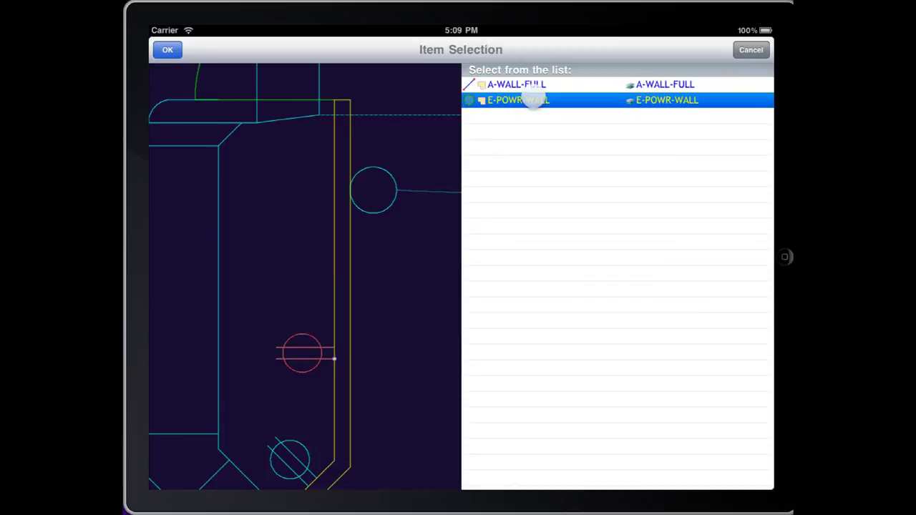
click(166, 50)
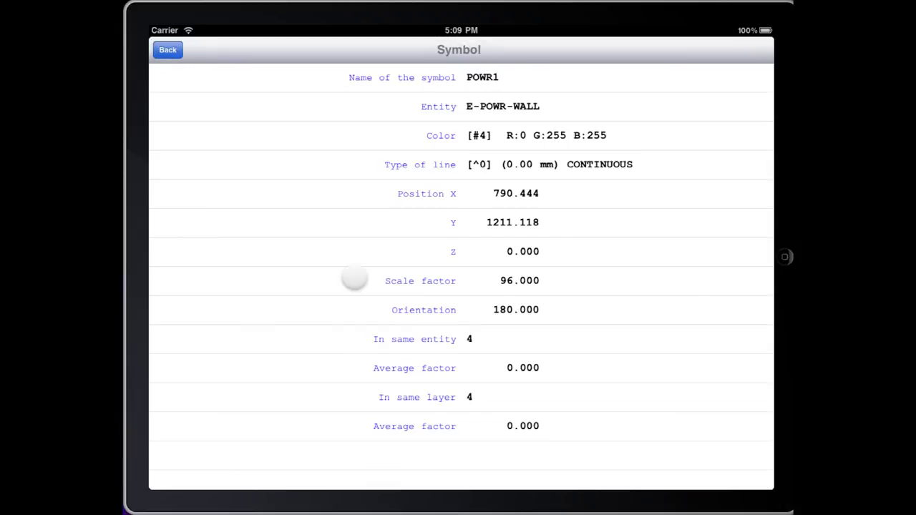
click(167, 50)
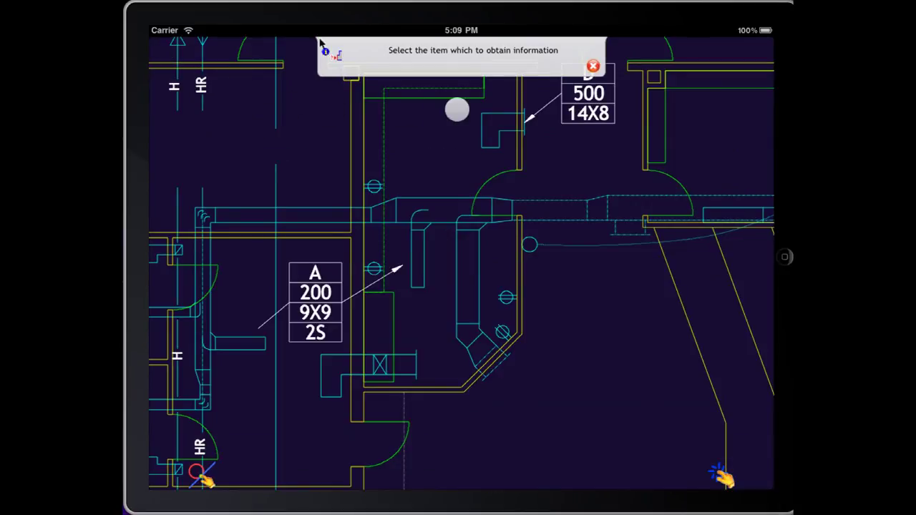
click(592, 66)
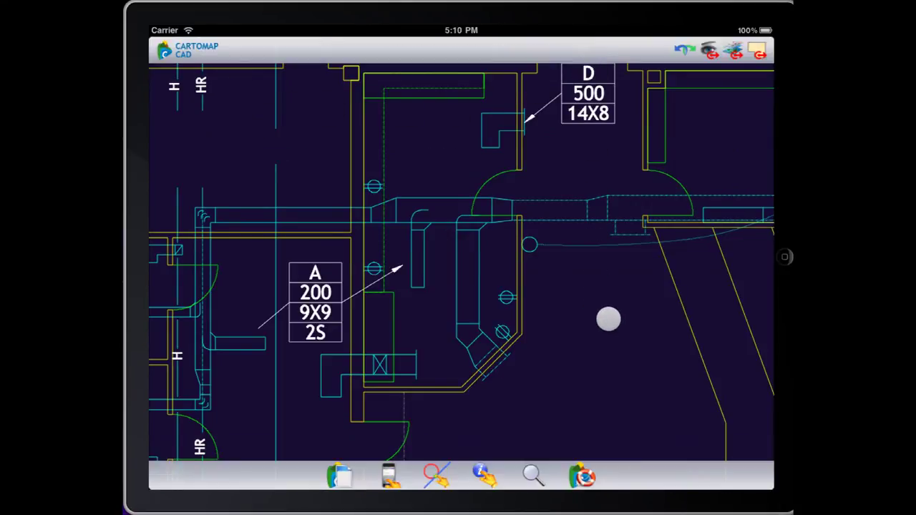
- Frame the F 1200 24X10 duct fitting up close and start the interior angle query
alt+drag(608, 321, 540, 300)
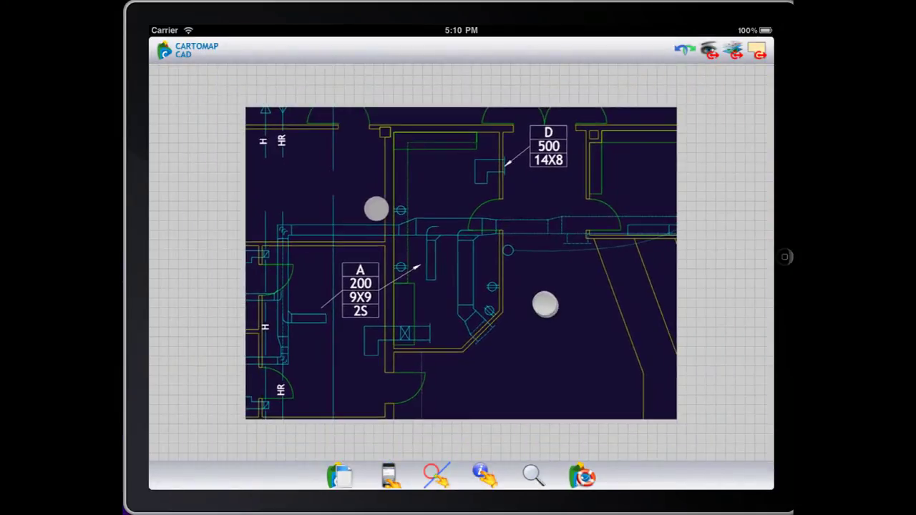
alt+shift+drag(566, 254, 409, 260)
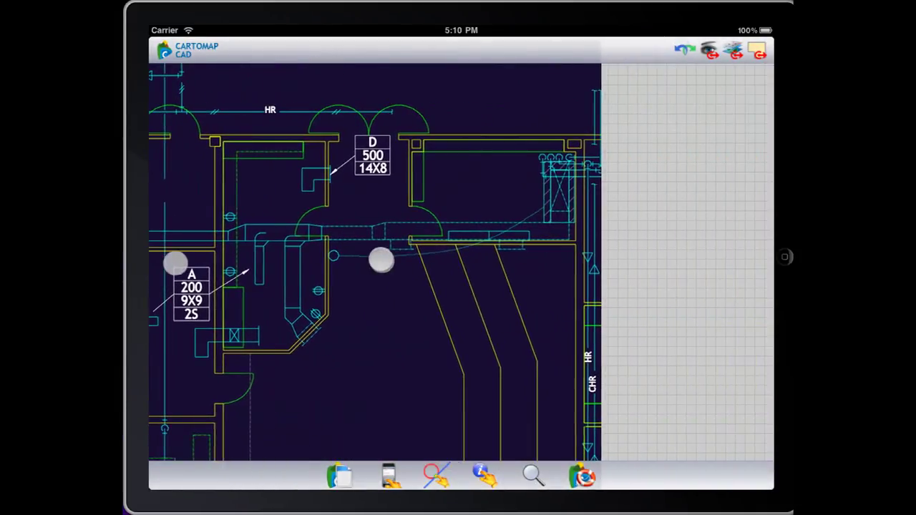
mouse_move(541, 262)
alt+shift+mouse_down()
mouse_move(374, 258)
mouse_move(370, 242)
mouse_move(236, 242)
alt+shift+mouse_up()
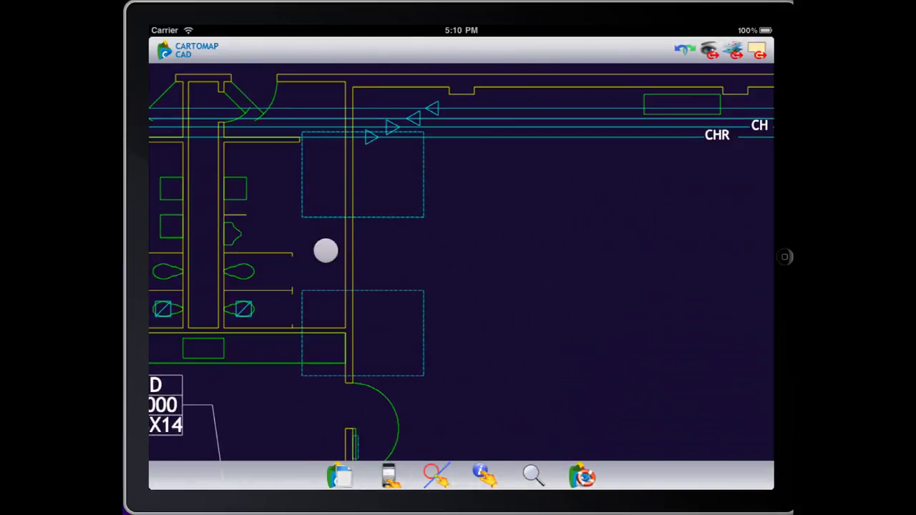
mouse_move(594, 319)
mouse_down()
mouse_move(549, 307)
mouse_move(498, 268)
mouse_up()
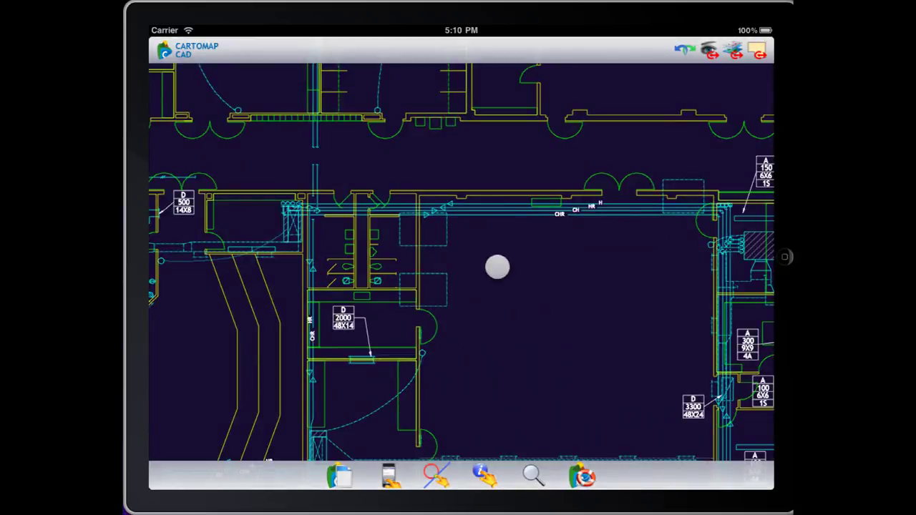
alt+shift+drag(452, 194, 541, 337)
mouse_move(494, 158)
alt+mouse_down()
mouse_move(495, 252)
mouse_move(651, 251)
mouse_move(436, 253)
alt+mouse_up()
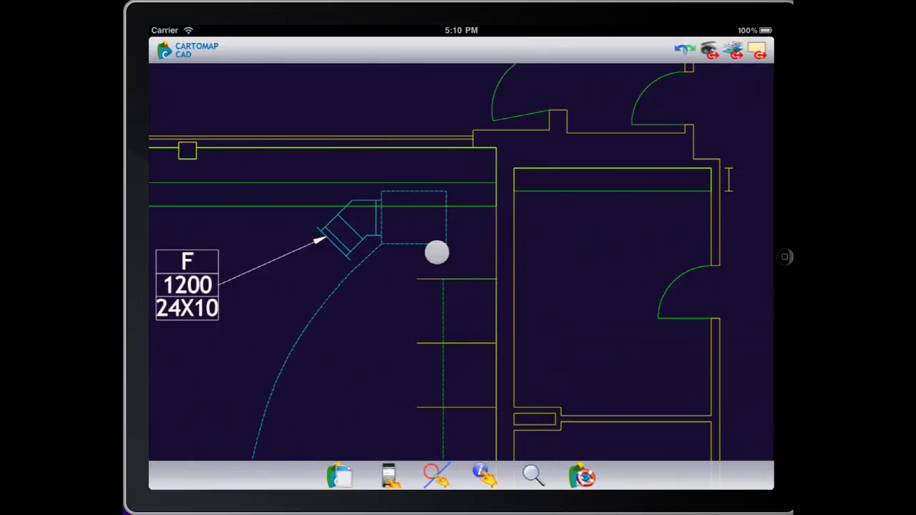
mouse_move(481, 472)
mouse_down()
mouse_move(433, 430)
mouse_move(398, 432)
mouse_up()
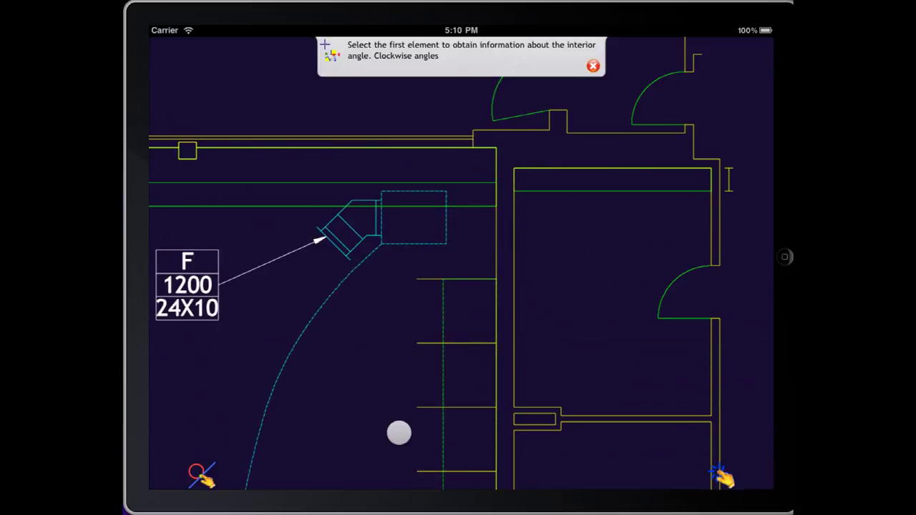
- Pick the two M-HVAC-DUCT segments of the F 1200 fitting, reading an inner angle of 135.000
click(365, 201)
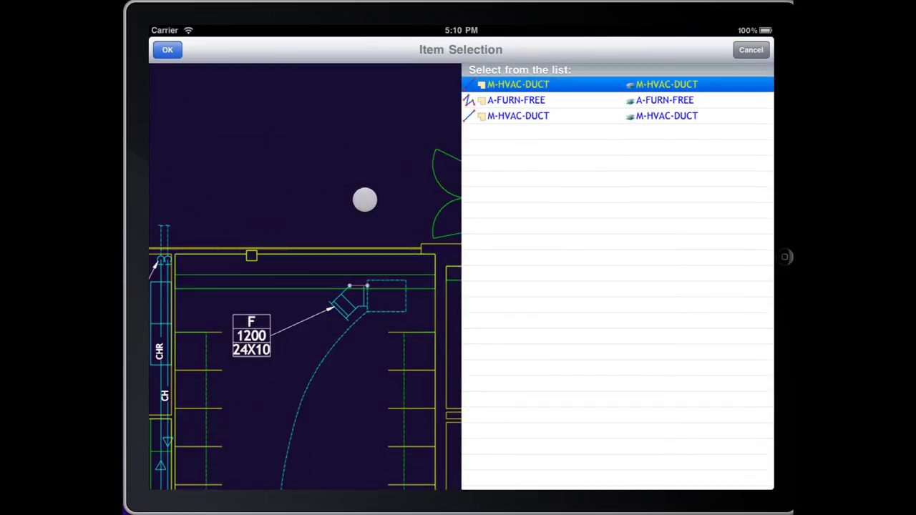
click(169, 48)
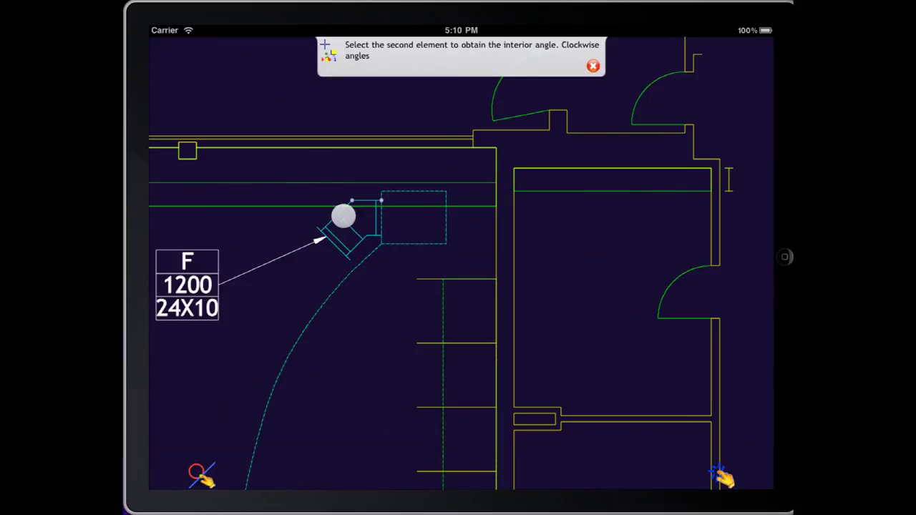
click(341, 213)
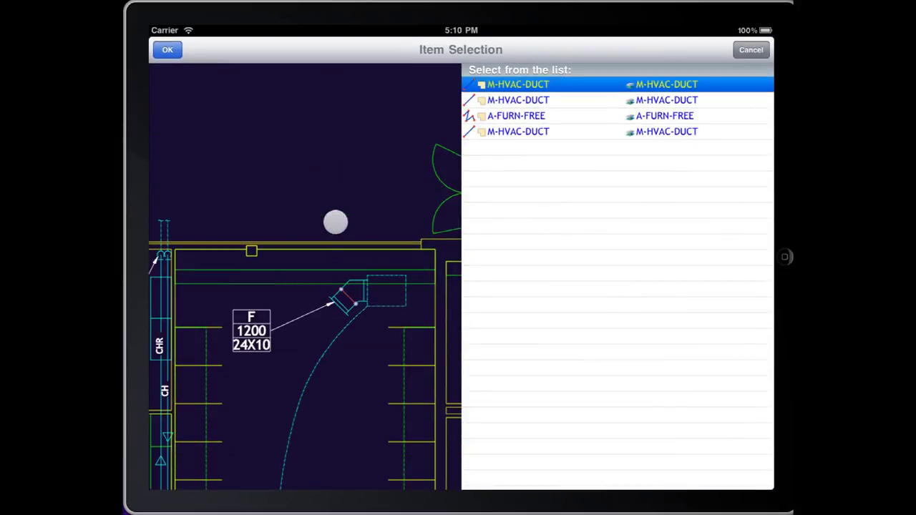
click(544, 100)
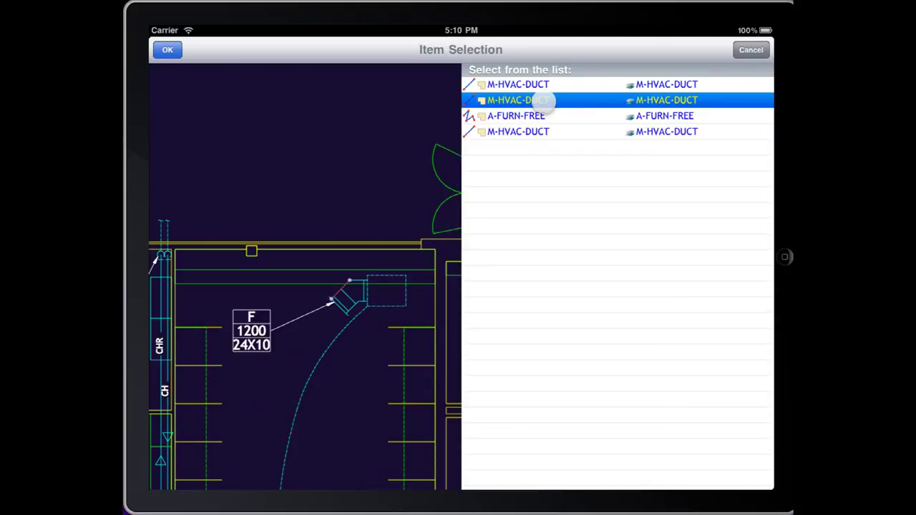
click(166, 49)
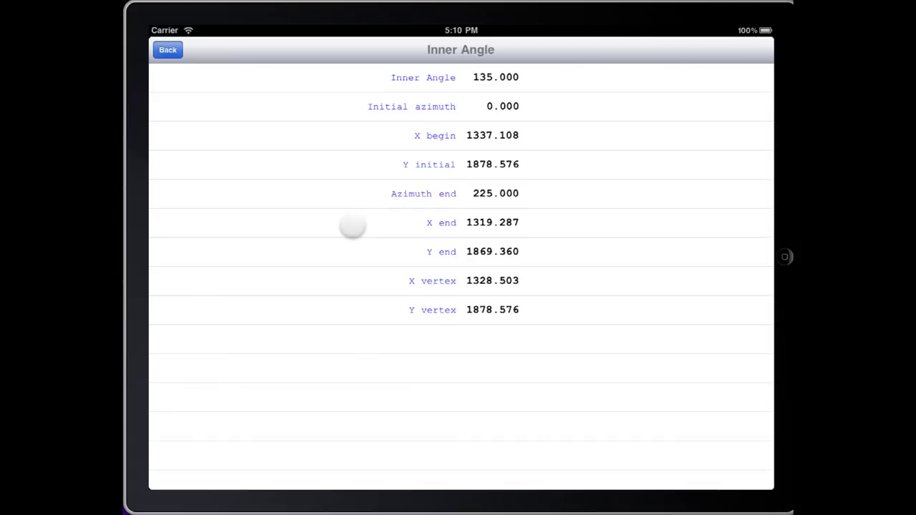
click(168, 49)
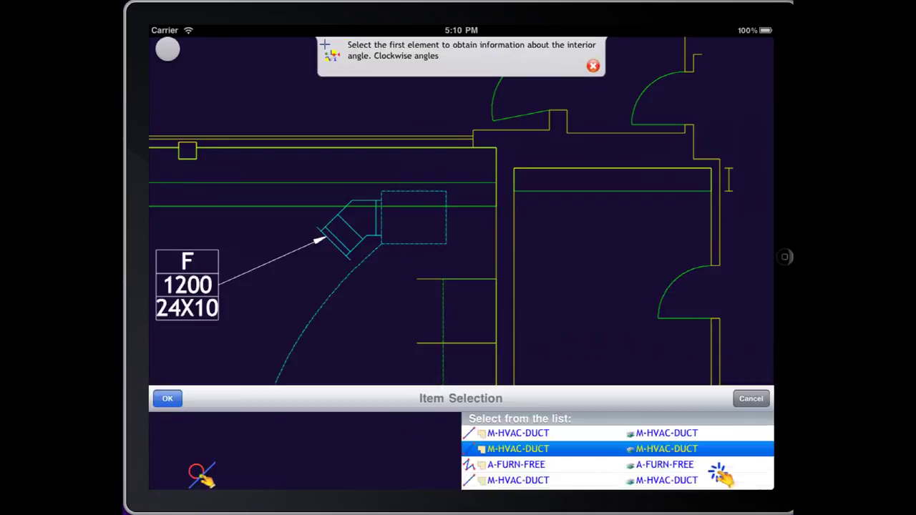
click(594, 65)
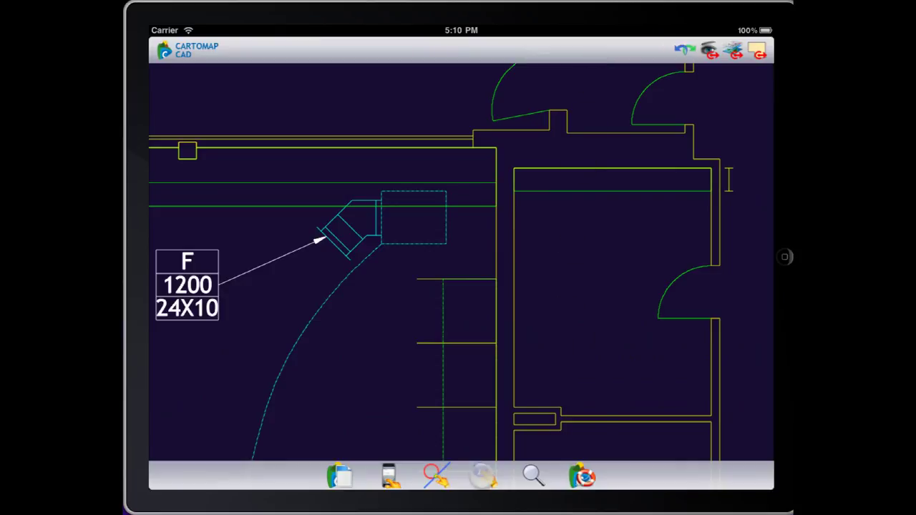
- Zoom to extents so all of mech-2b.dwg, with its duct runs and grid lines, fits the view
click(483, 476)
click(483, 476)
click(534, 476)
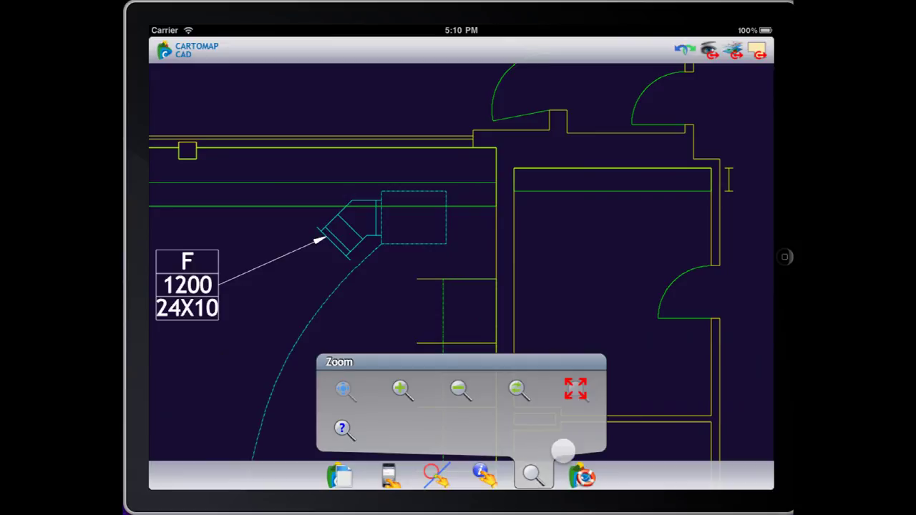
click(577, 387)
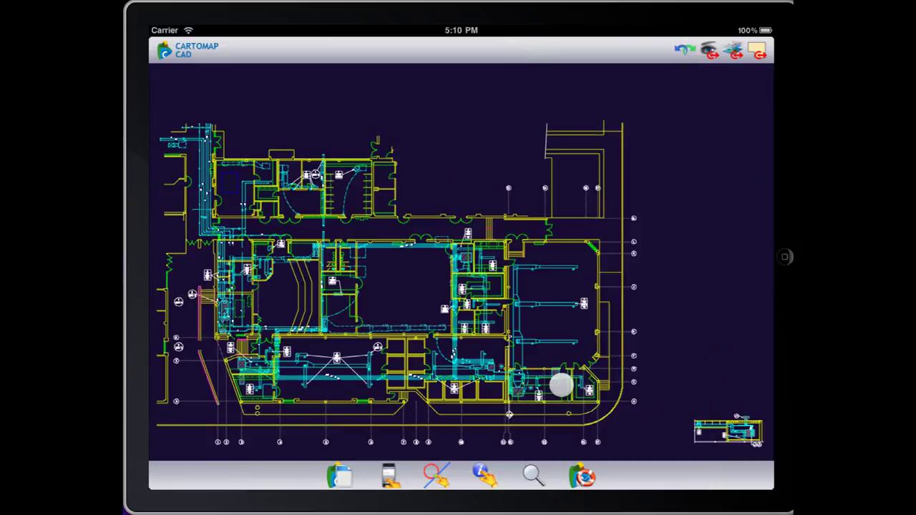